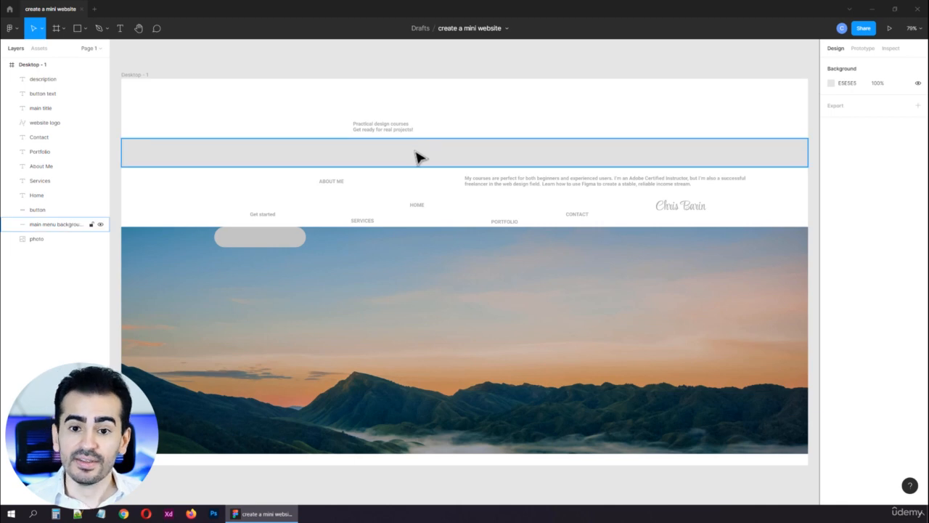
- Examine the scattered page elements and their layers, including the main menu background, button, website logo, main title, Portfolio and Services
click(419, 154)
click(323, 275)
click(285, 245)
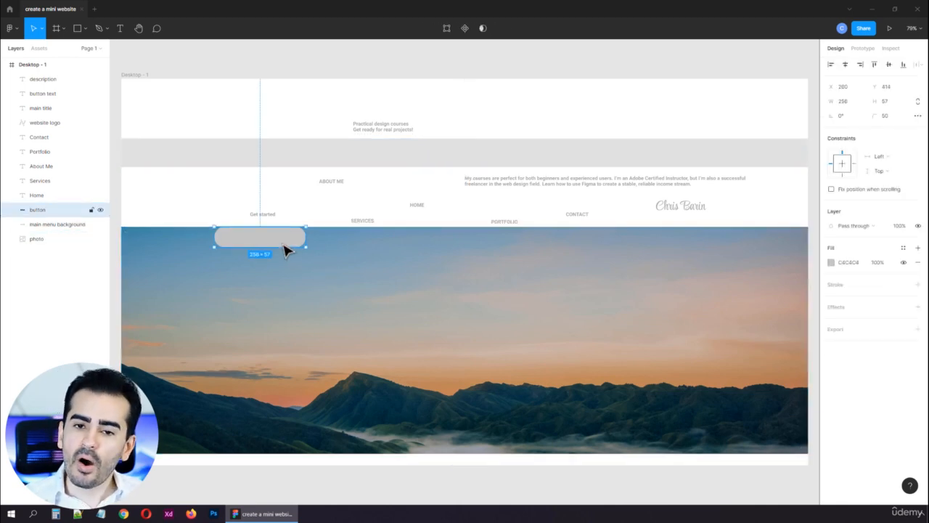
click(672, 212)
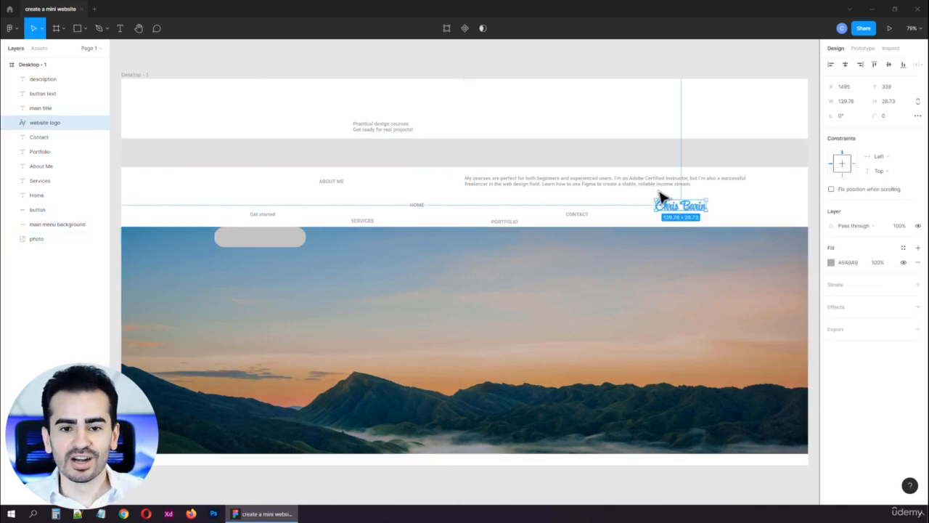
click(658, 185)
click(404, 129)
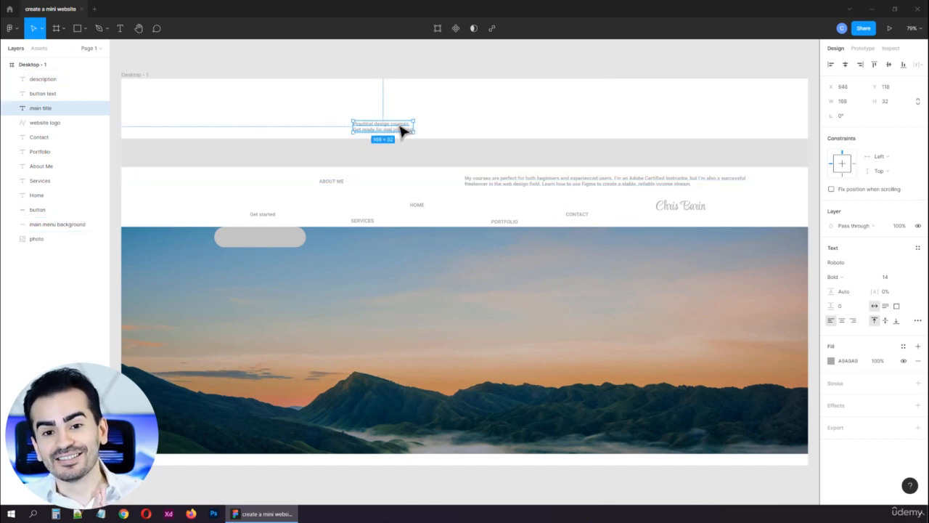
click(286, 124)
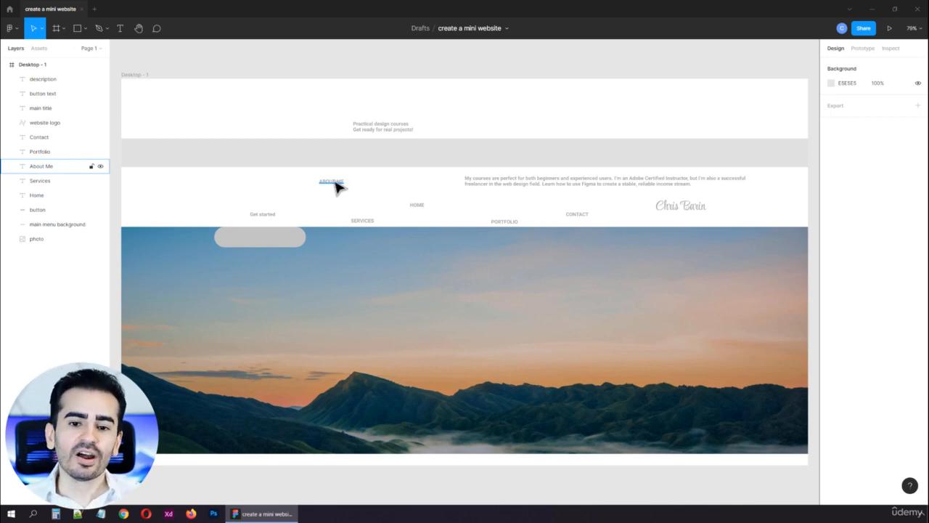
click(61, 127)
click(57, 151)
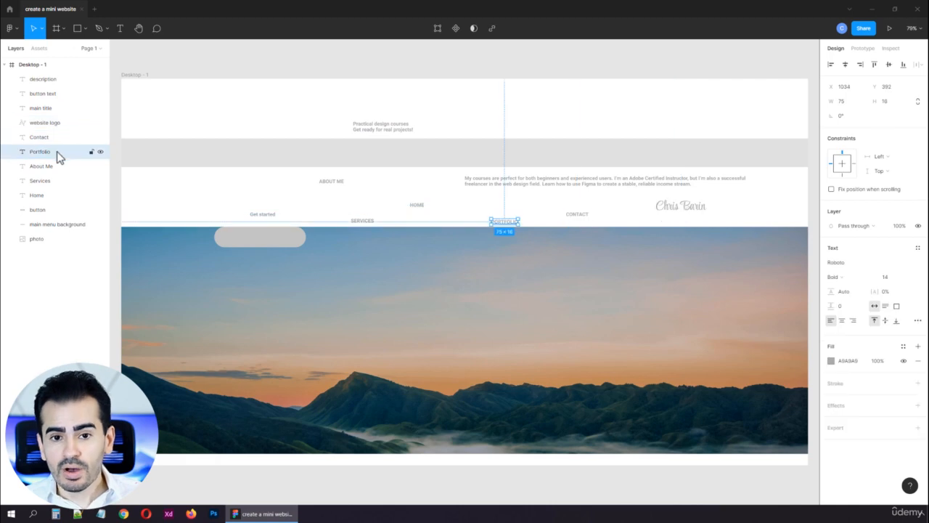
click(57, 181)
click(53, 210)
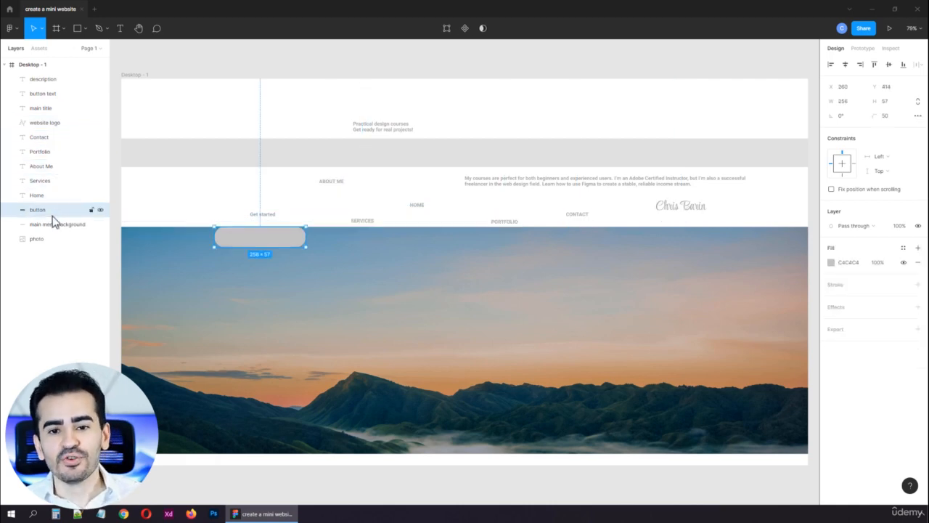
click(54, 228)
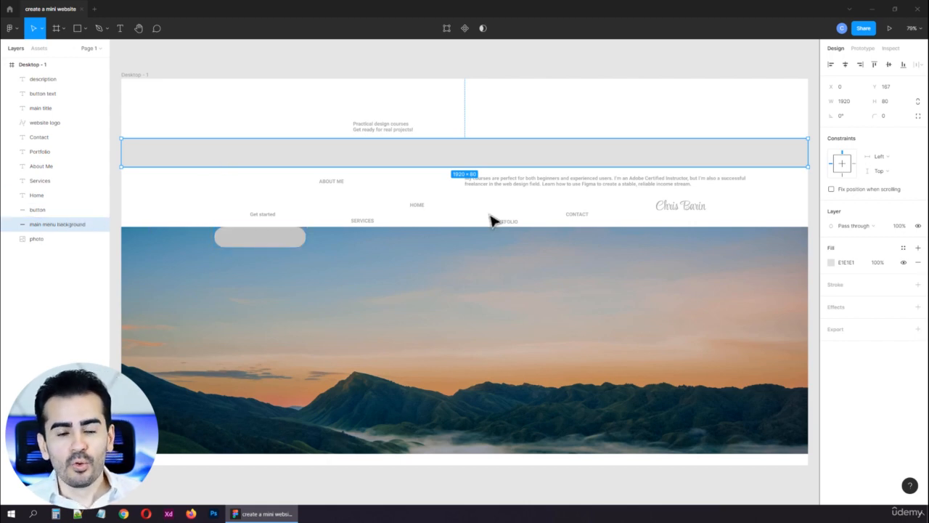
- Move the website logo into the upper-left area of the Desktop - 1 frame, at about X 316, Y 43
click(687, 208)
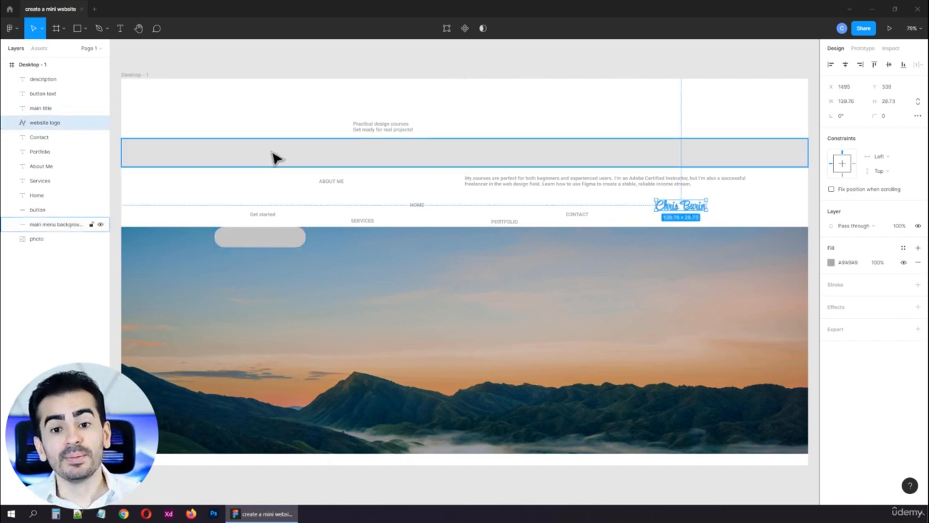
drag(703, 209, 275, 105)
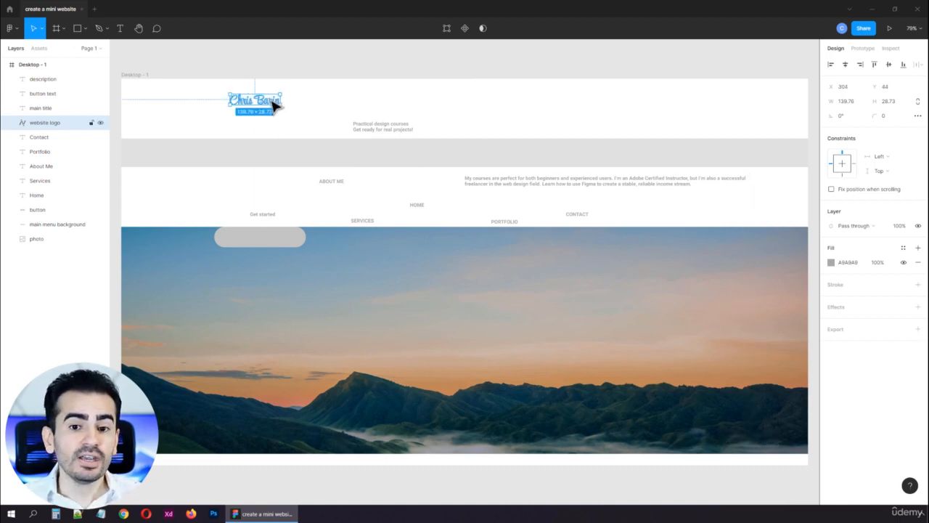
click(321, 102)
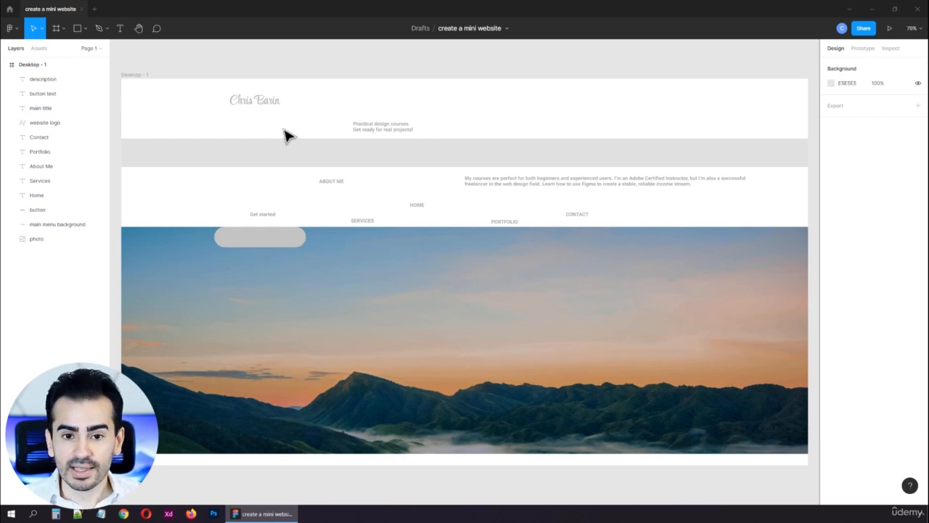
click(276, 109)
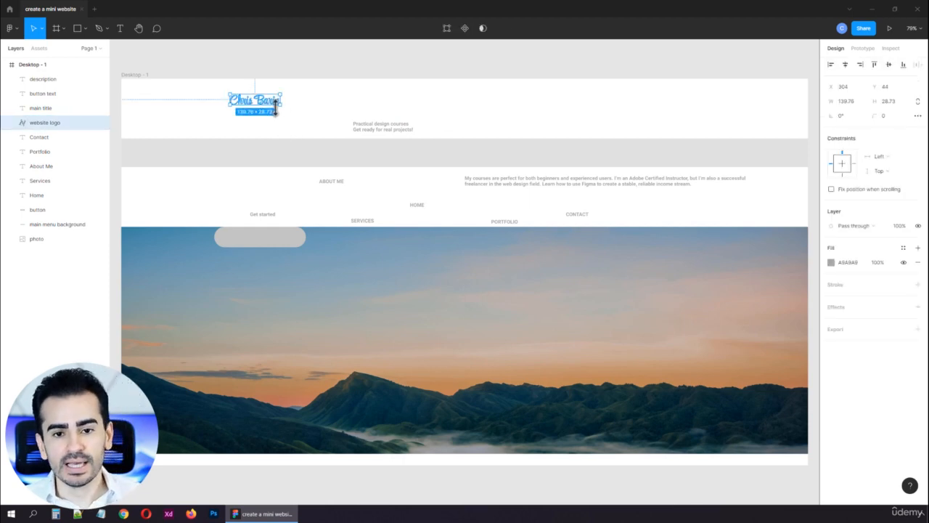
mouse_move(270, 108)
mouse_down()
mouse_move(346, 106)
mouse_move(236, 113)
mouse_move(269, 104)
mouse_up()
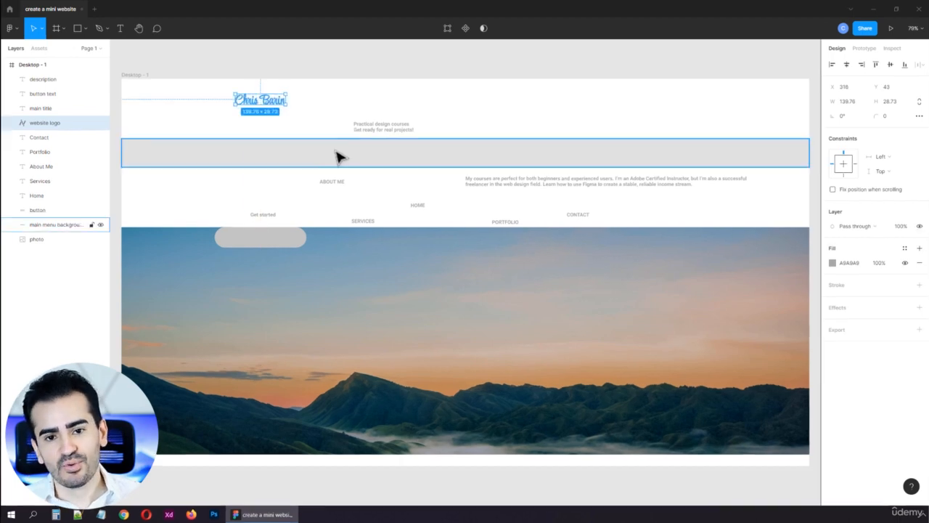
click(701, 111)
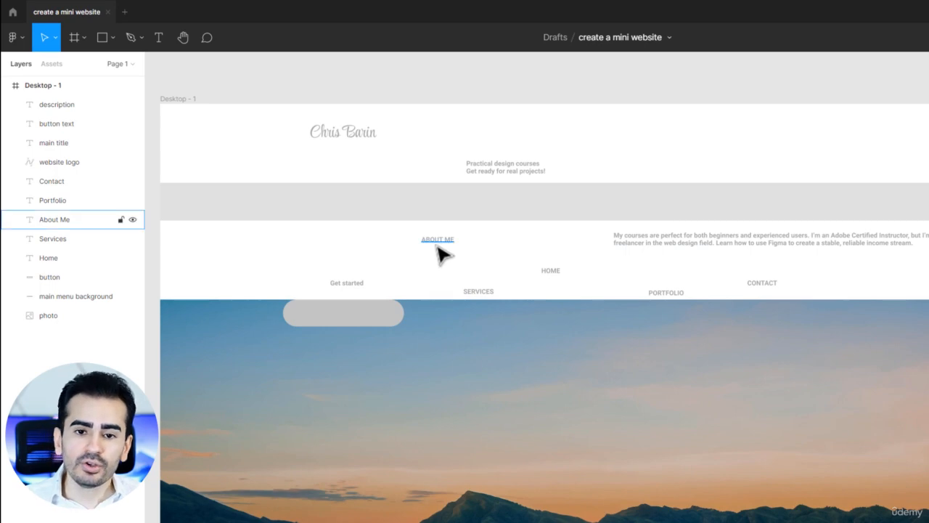
- Arrange the HOME, ABOUT ME, SERVICES, PORTFOLIO and CONTACT texts in that order in one row to the right of the logo
drag(438, 240, 458, 267)
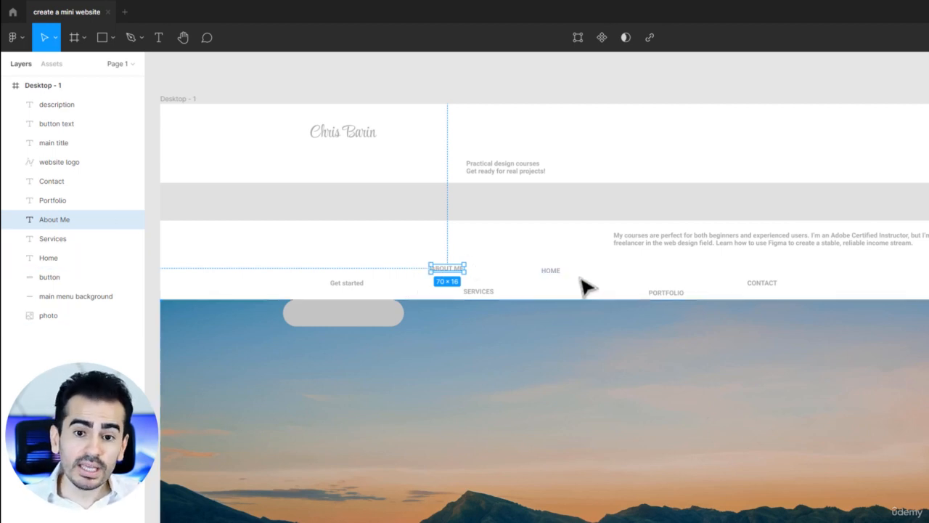
drag(552, 271, 419, 275)
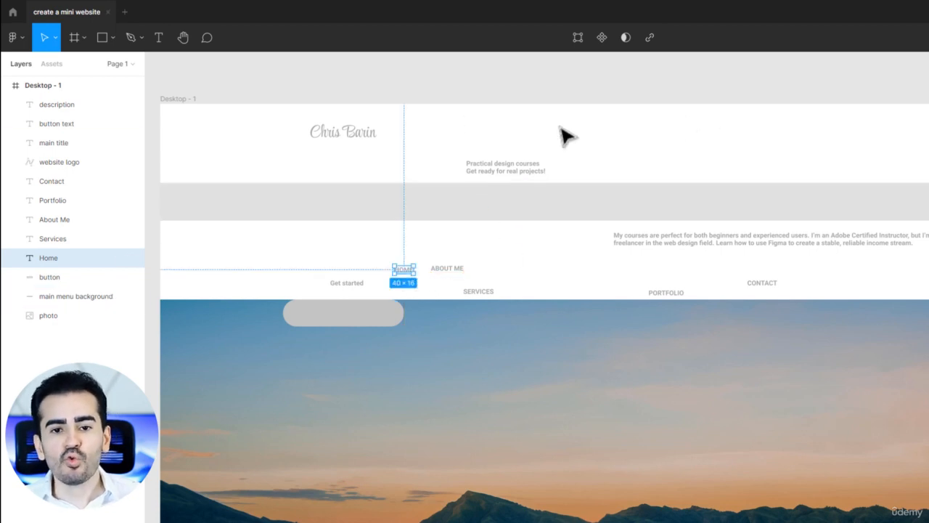
drag(407, 272, 587, 141)
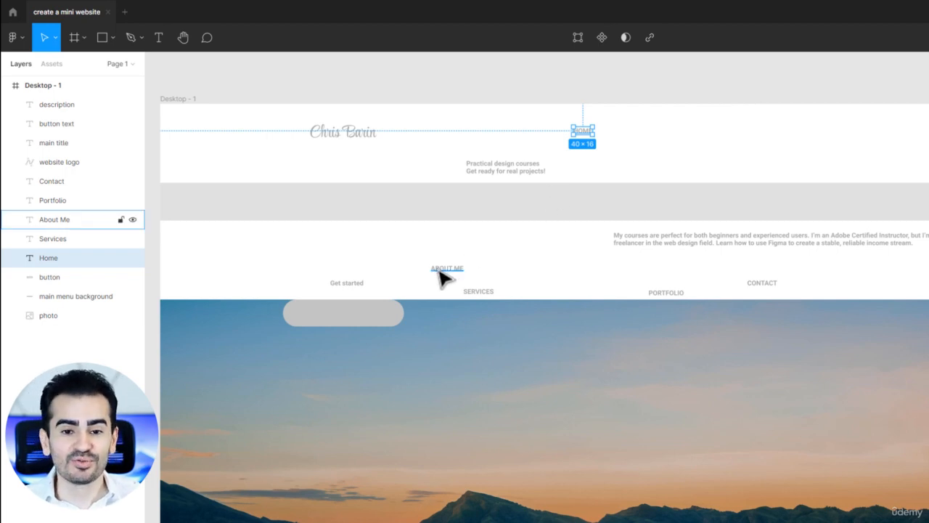
drag(441, 270, 612, 138)
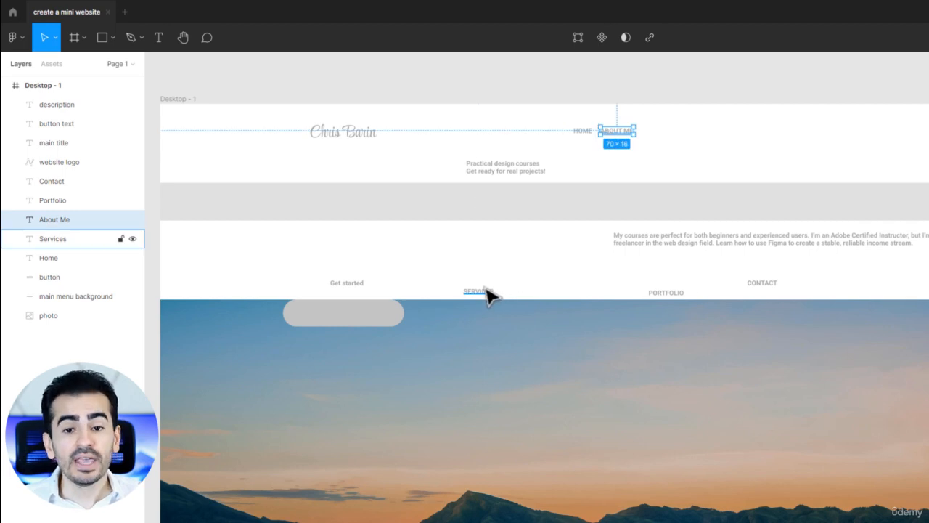
drag(490, 294, 667, 133)
drag(666, 292, 698, 138)
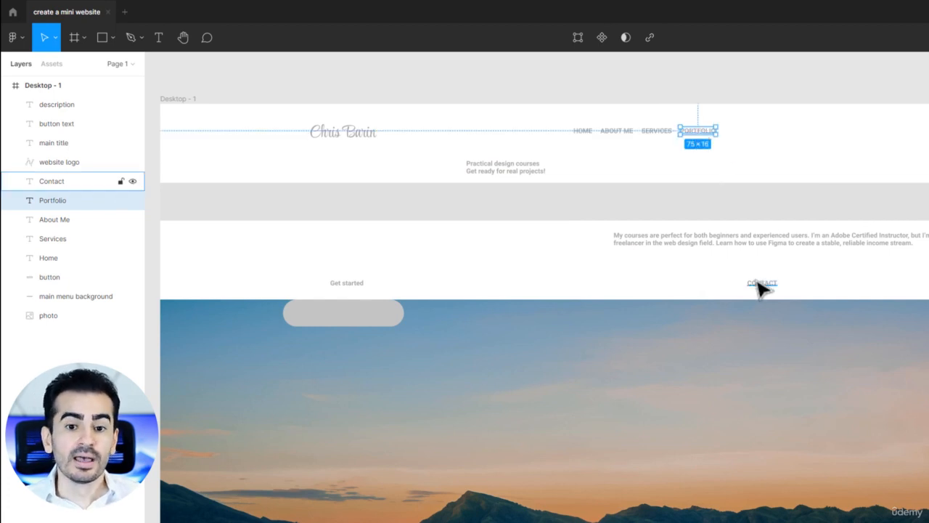
drag(762, 285, 742, 135)
click(781, 147)
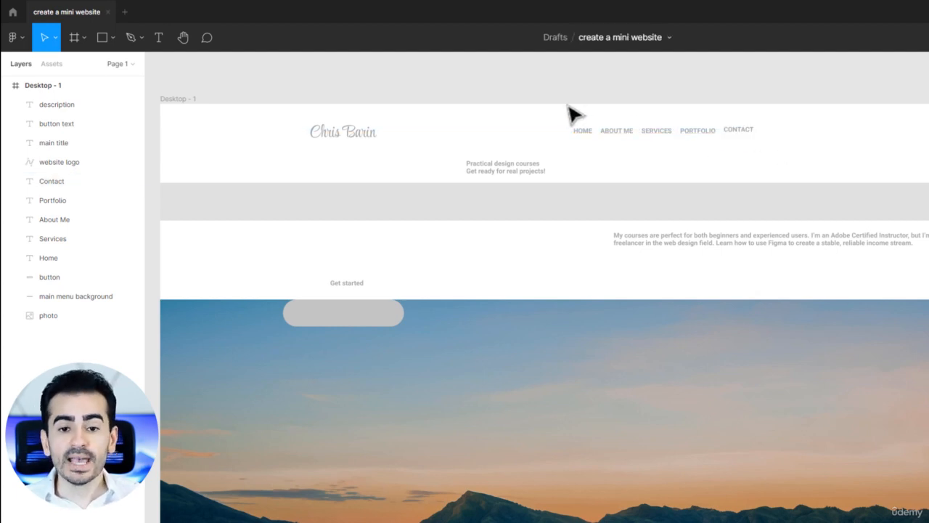
- Align the five menu texts, HOME through CONTACT, along their bottom edges
drag(568, 106, 771, 155)
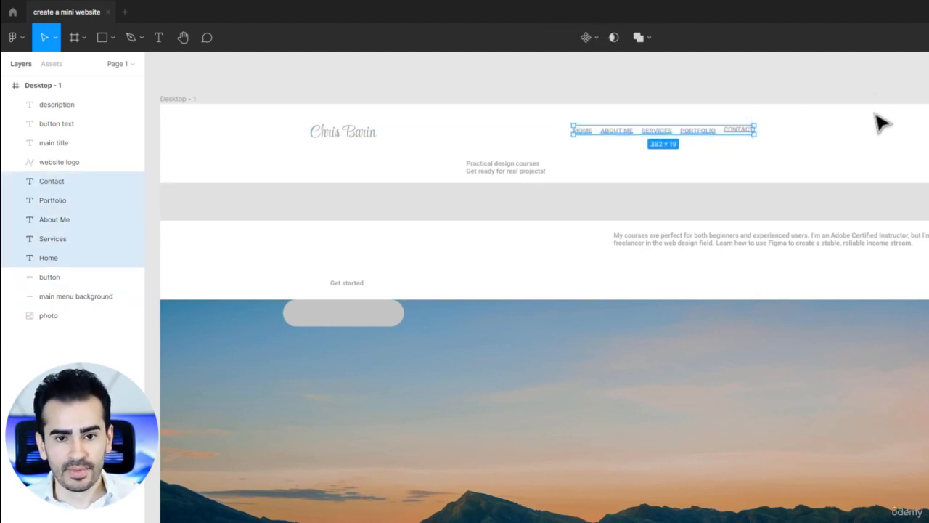
scroll(689, 104, up, 5)
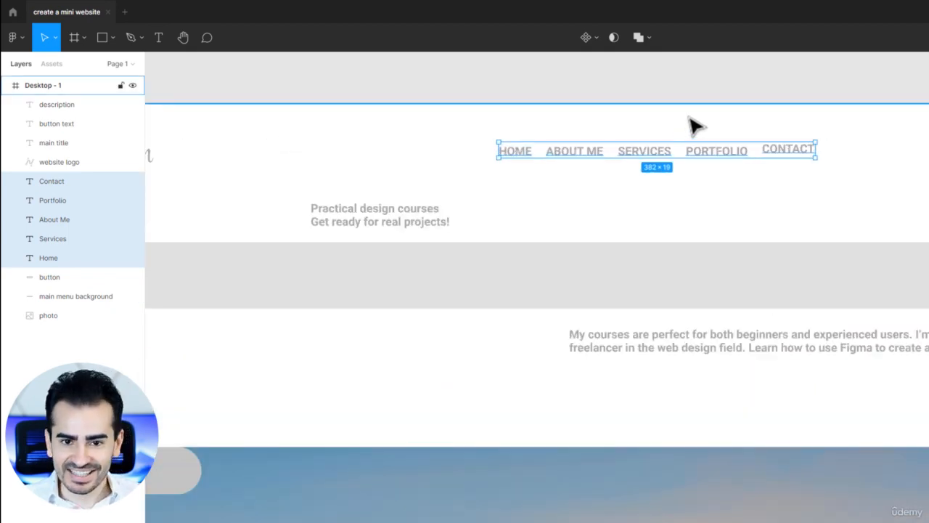
scroll(696, 127, up, 1)
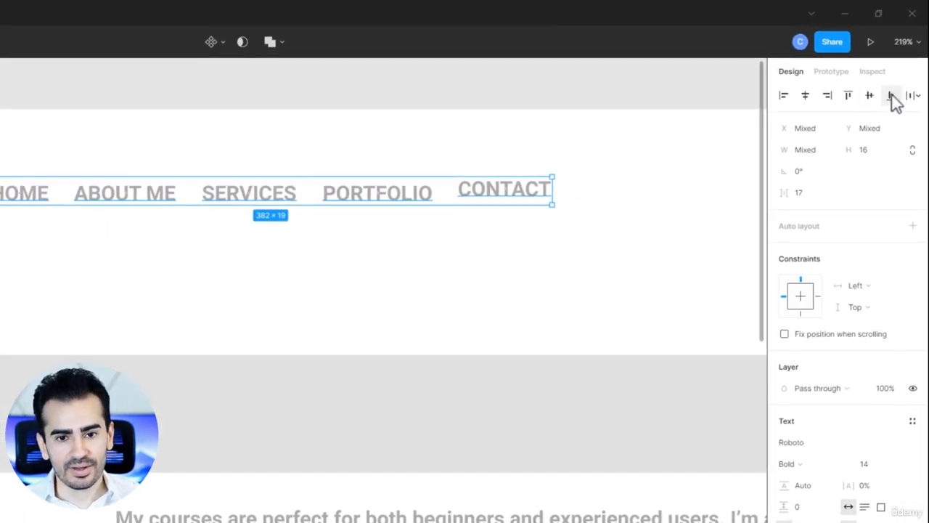
click(891, 96)
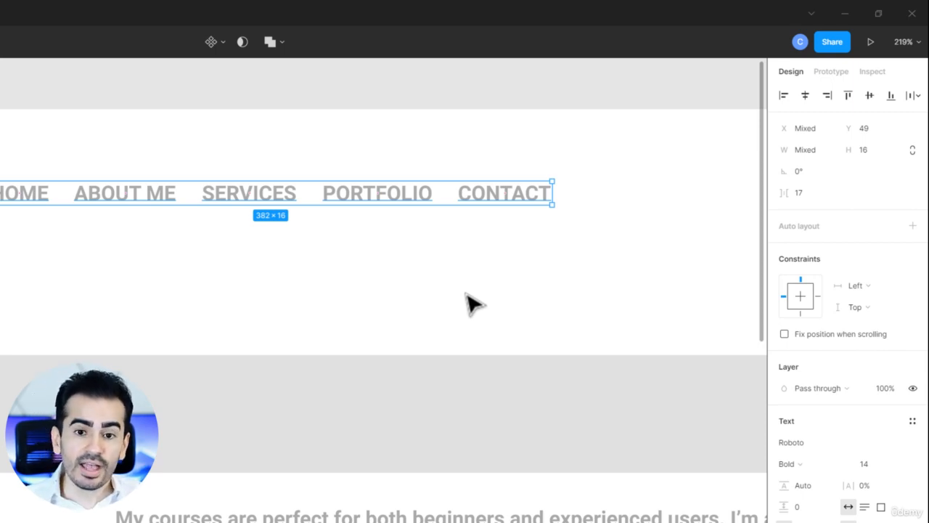
- Shift the CONTACT text farther from PORTFOLIO and even out the spacing of all five menu texts with Tidy up
click(915, 97)
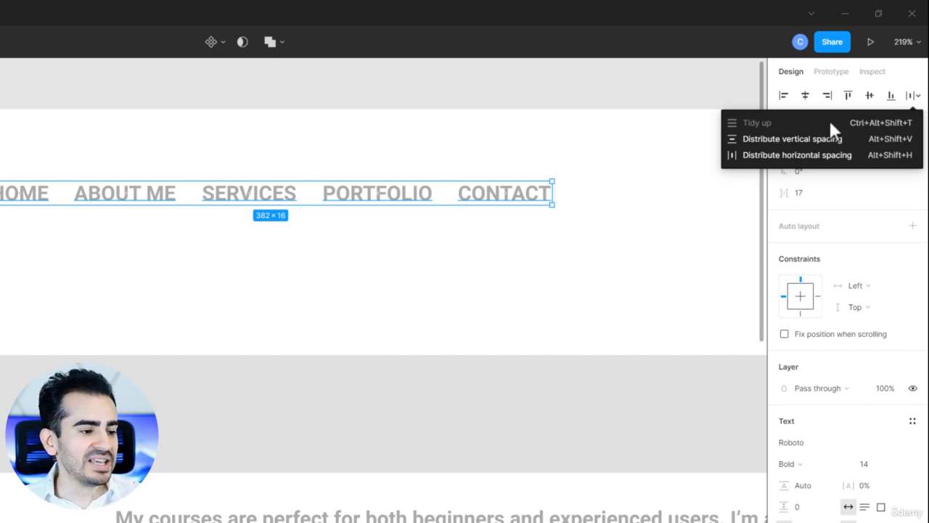
click(607, 164)
drag(515, 201, 575, 198)
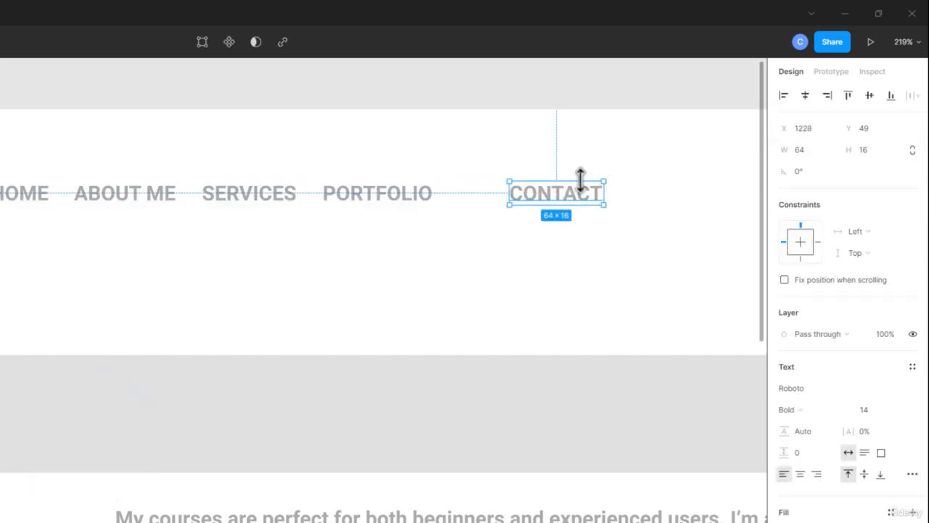
drag(641, 160, 102, 221)
click(915, 98)
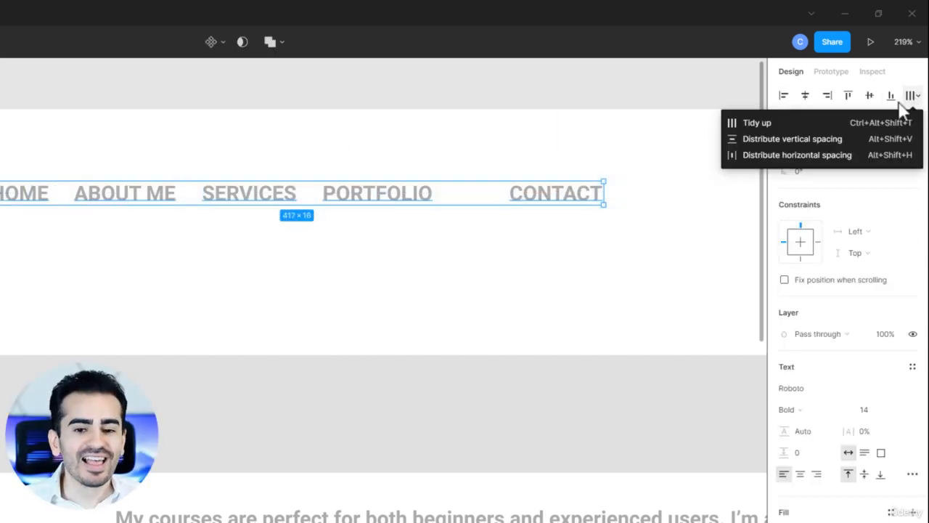
click(868, 121)
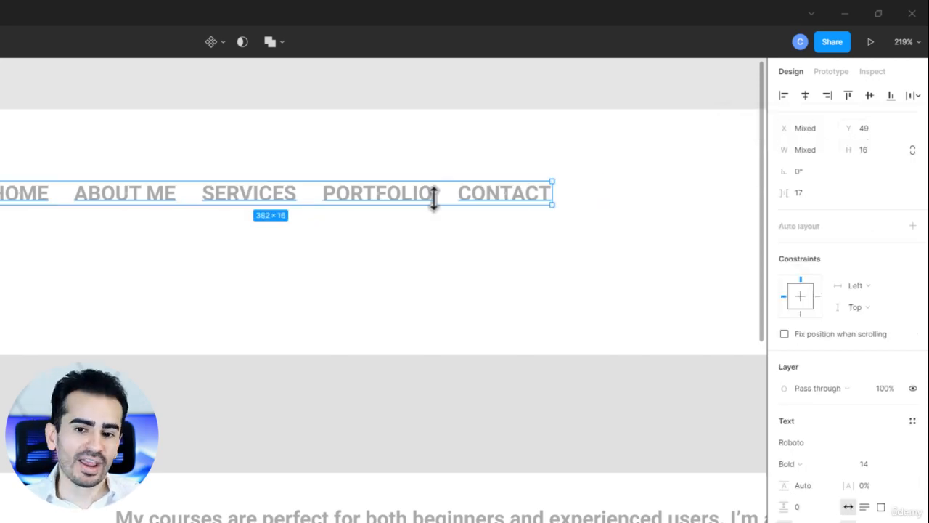
- Move the main title below the grey band and align the website logo and five menu texts by their vertical centers
scroll(485, 256, down, 6)
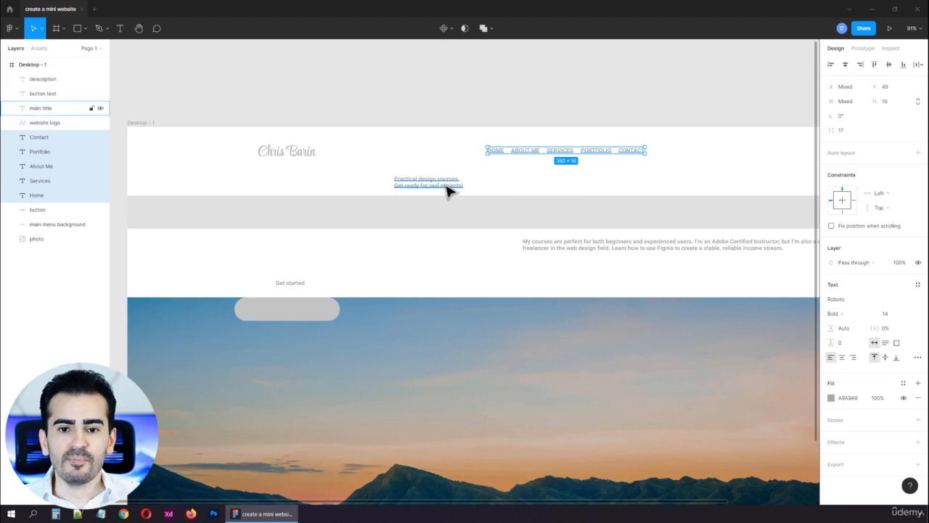
drag(446, 186, 434, 256)
drag(241, 142, 672, 169)
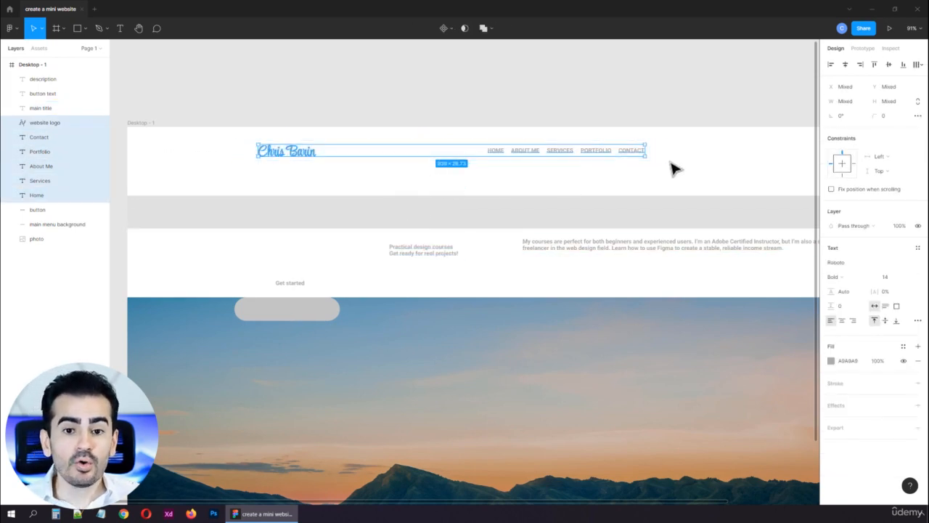
click(891, 69)
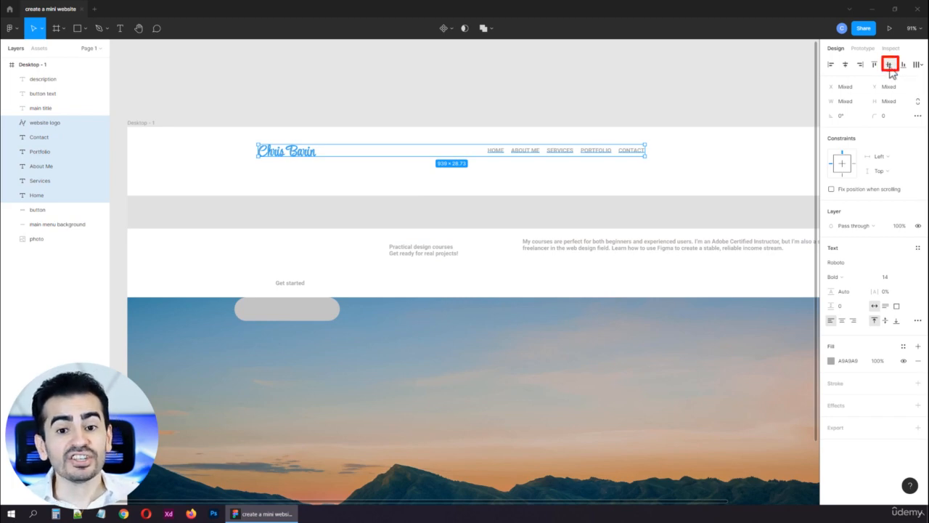
click(353, 178)
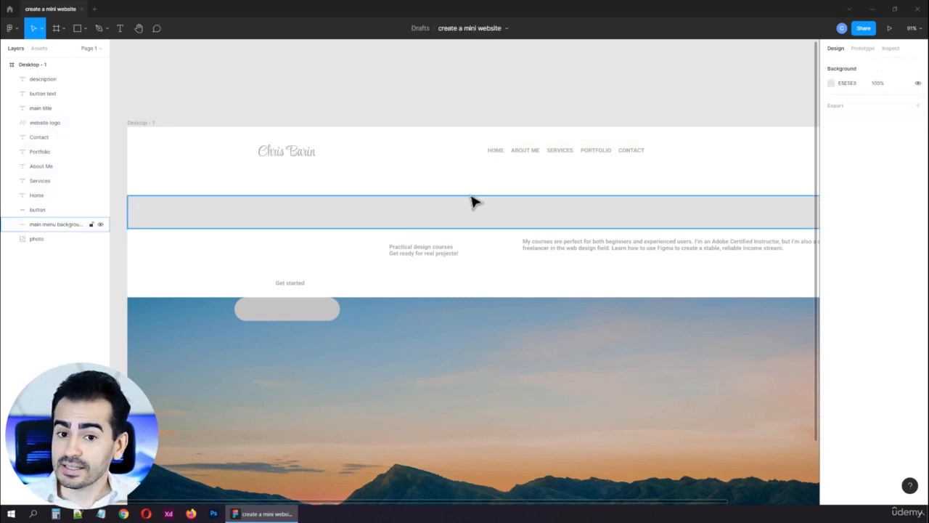
- Move the main menu background behind the logo and menu texts, against the frame's top edge at about X 13, Y 0
drag(468, 189, 425, 139)
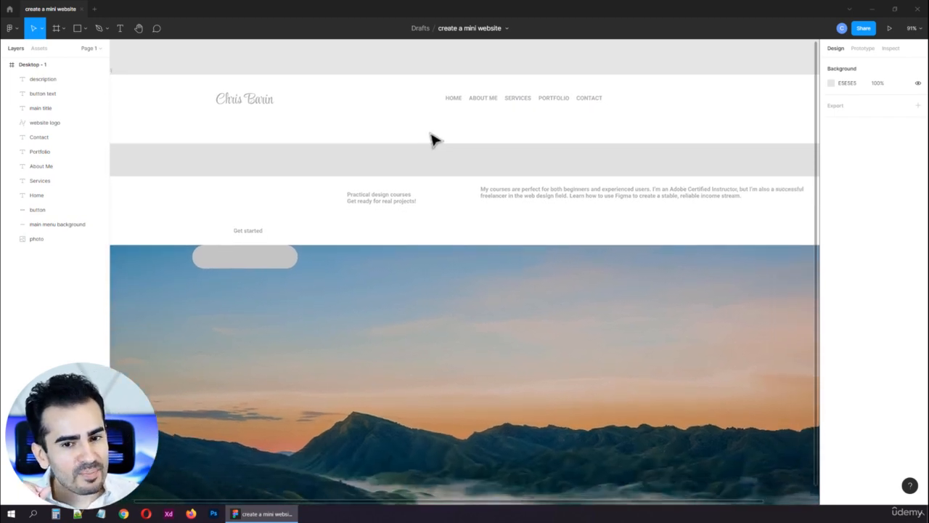
click(411, 167)
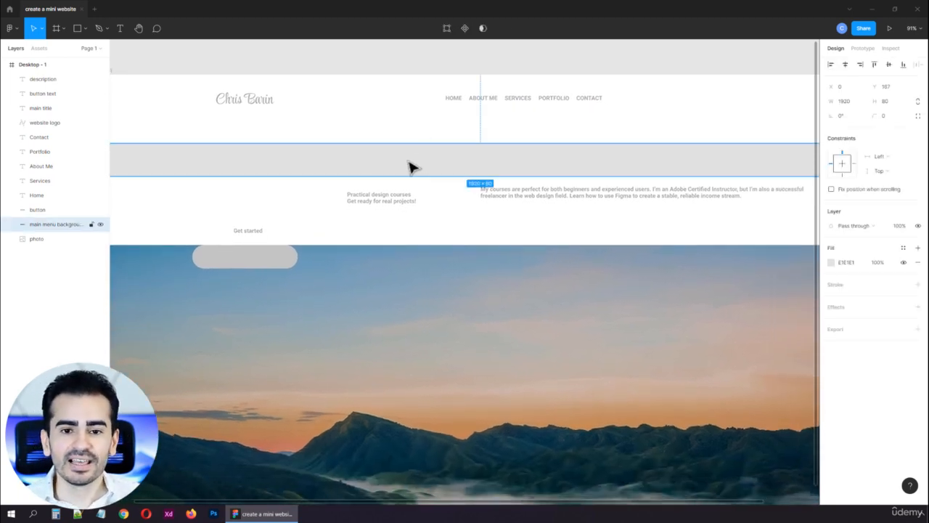
drag(322, 176, 346, 94)
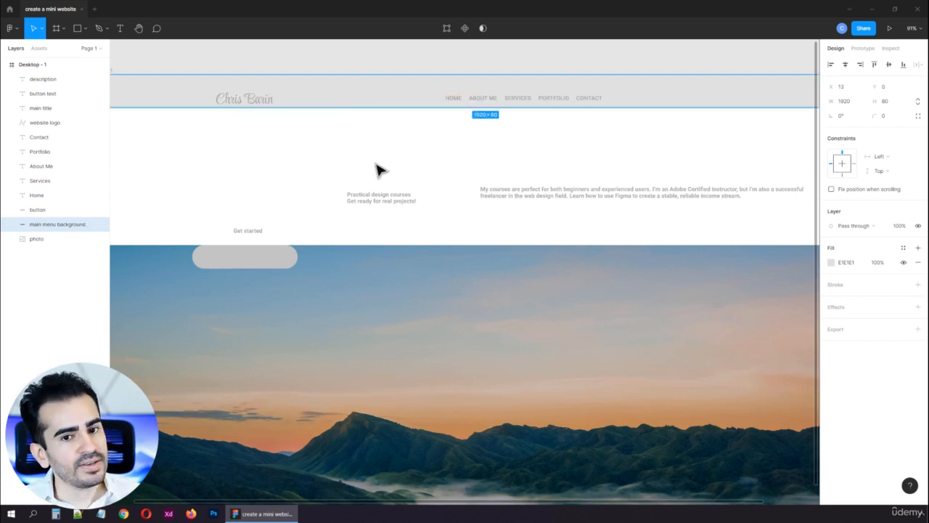
- Change the main menu background's fill to the blue 0485E2
click(832, 262)
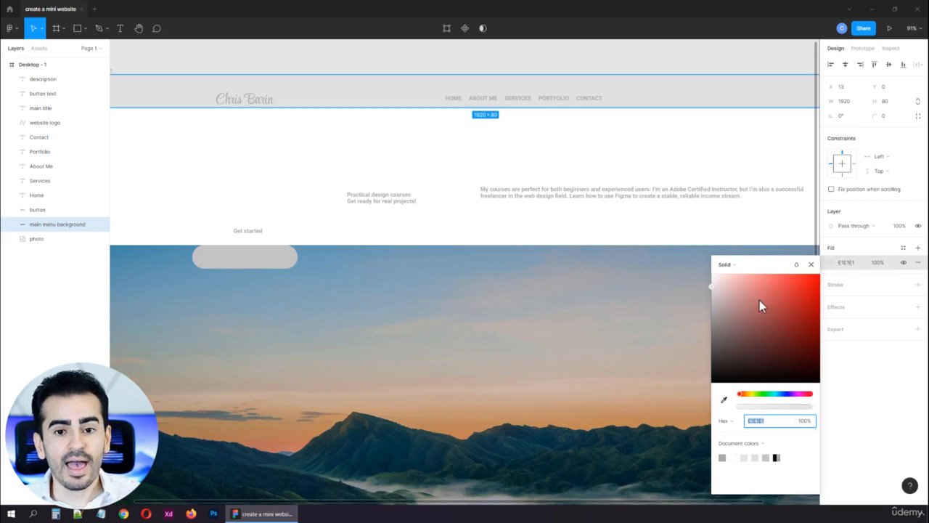
click(807, 302)
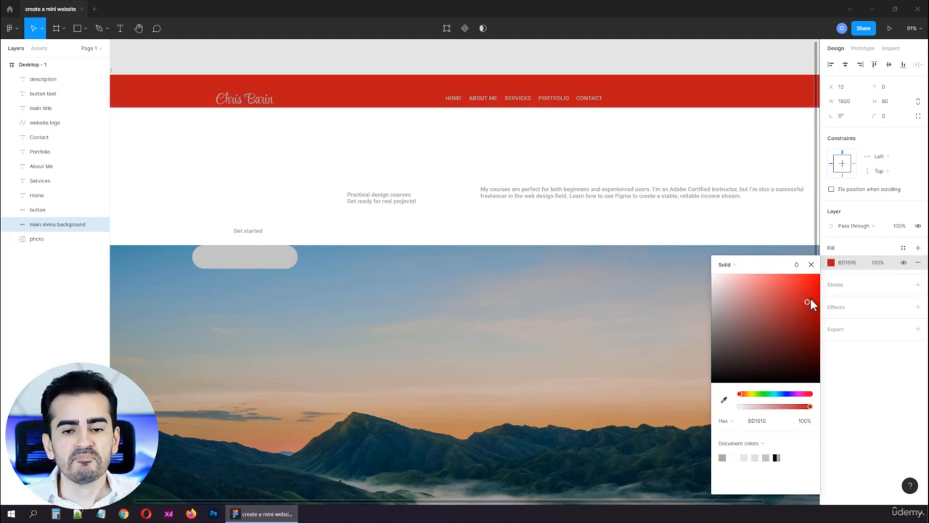
click(796, 397)
drag(816, 294, 817, 319)
drag(797, 398, 791, 398)
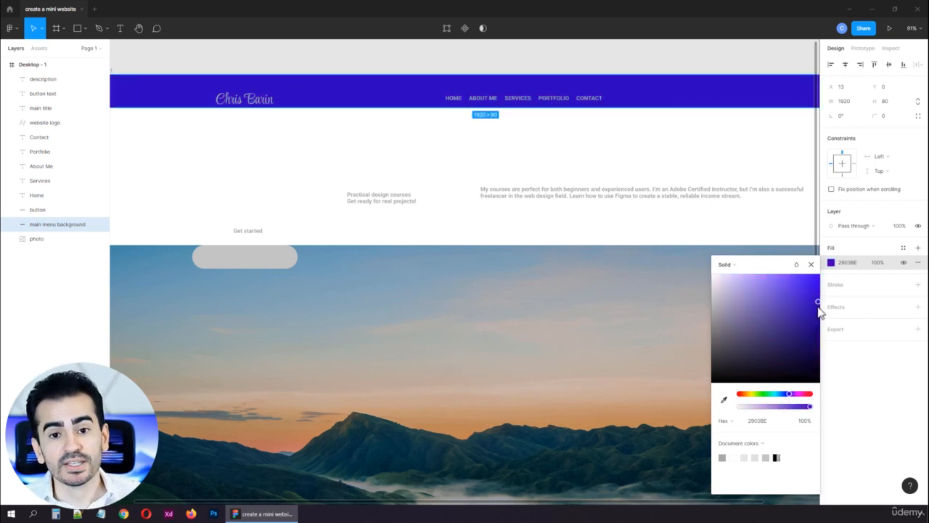
drag(819, 303, 820, 293)
click(784, 397)
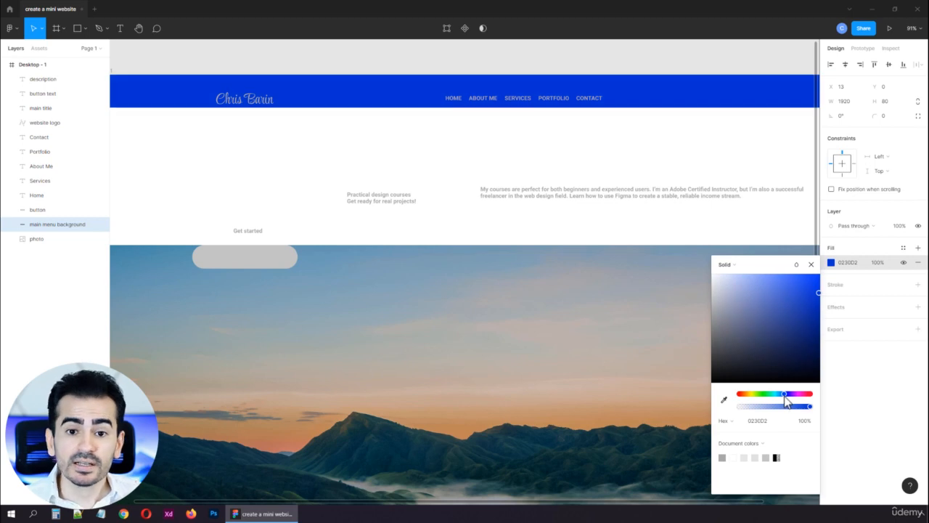
drag(785, 398, 782, 398)
drag(818, 294, 821, 288)
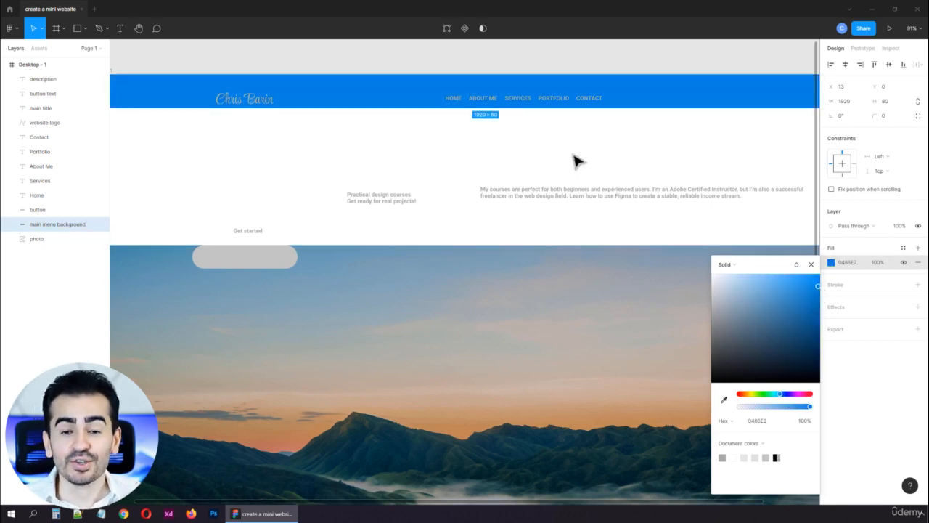
key(Escape)
- Select the whole header and change the grey of its logo and menu texts to white, FFFFFF
drag(237, 142, 647, 74)
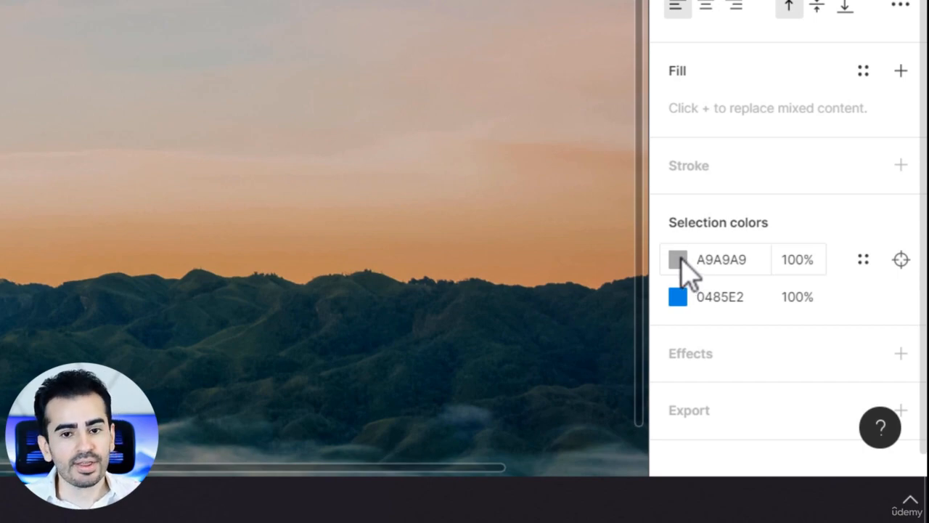
click(678, 260)
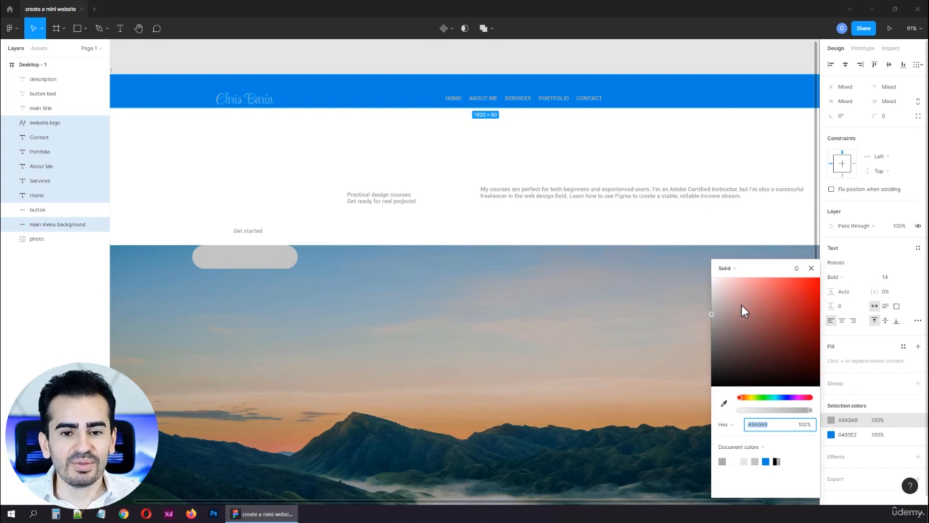
text(ffffff)
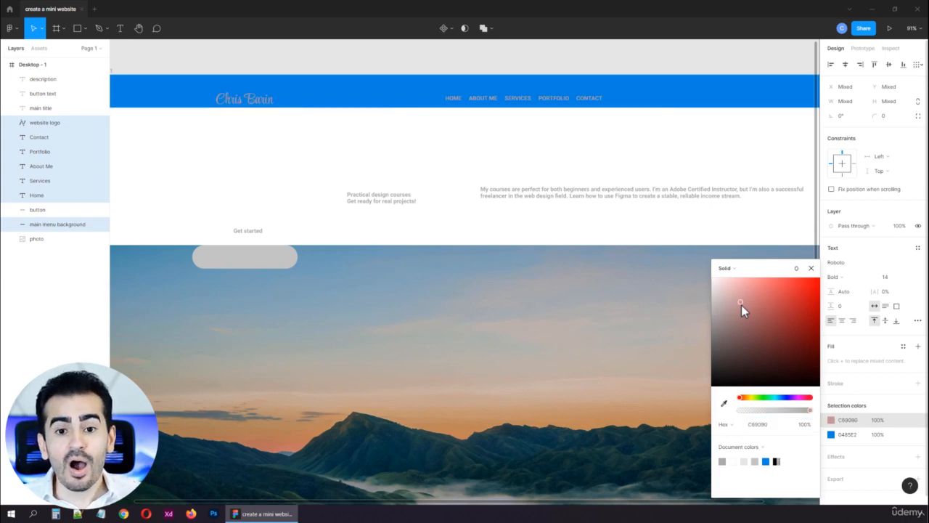
key(Return)
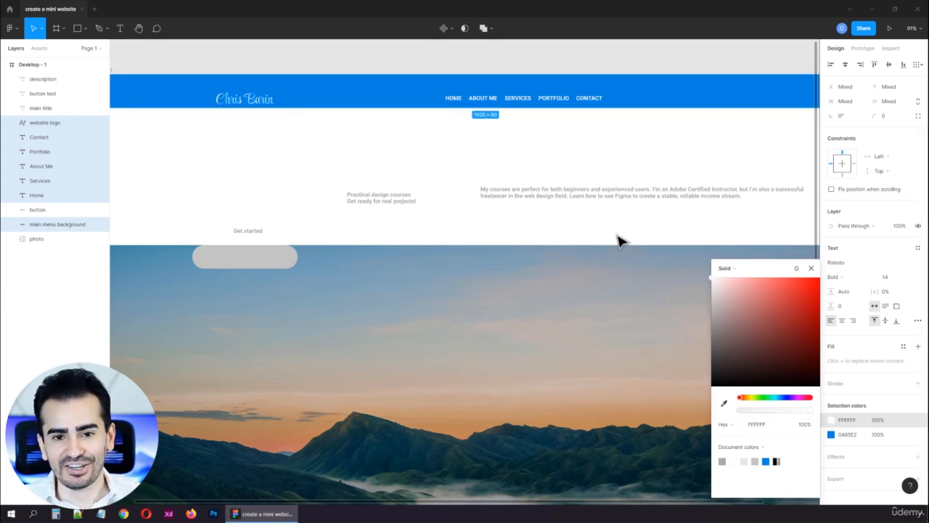
click(810, 269)
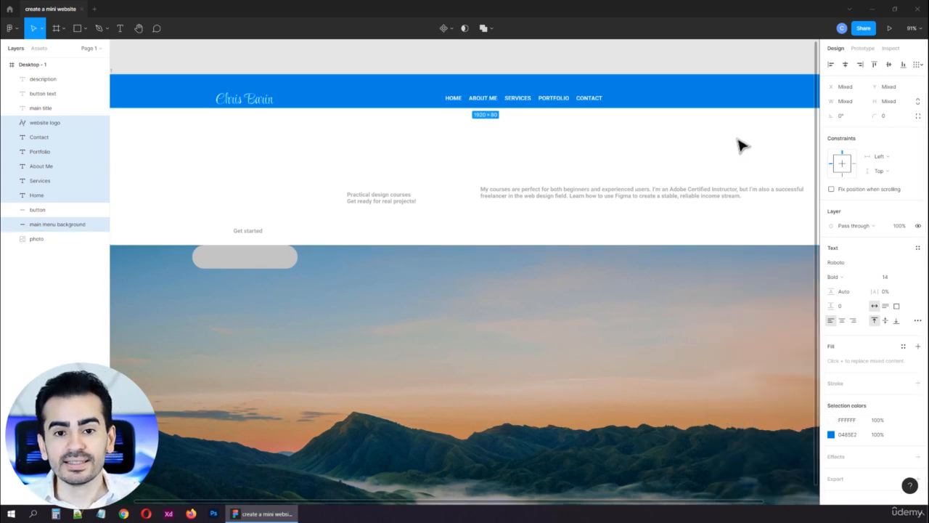
- Align the logo, menu texts and main menu background by their vertical centers, and deselect them
click(891, 65)
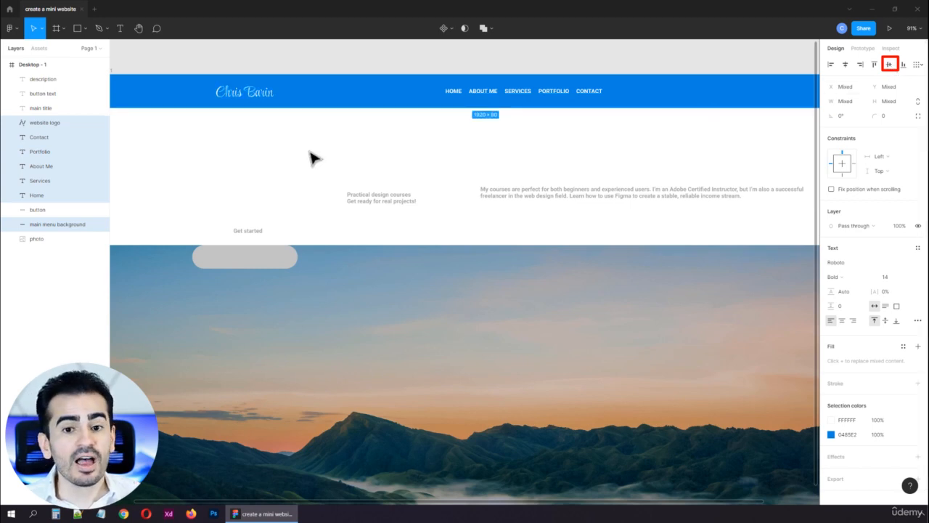
click(877, 66)
click(889, 65)
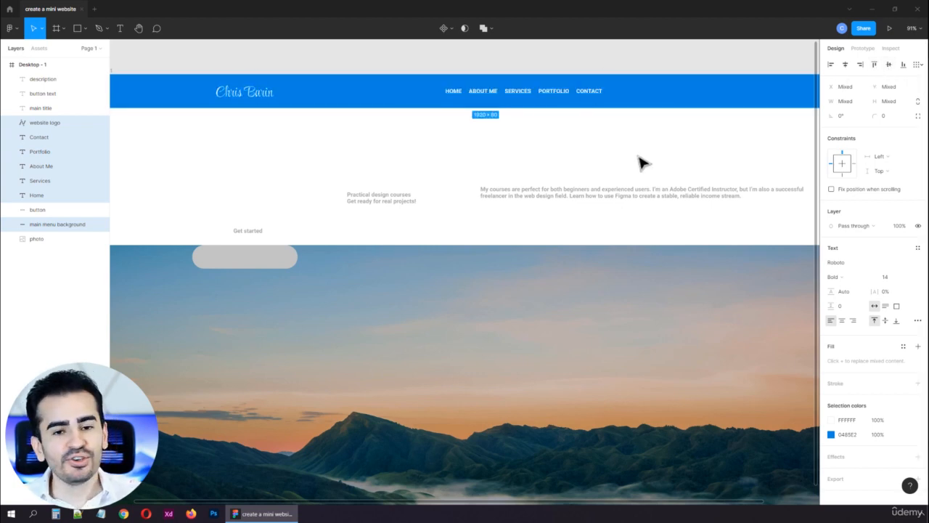
click(385, 161)
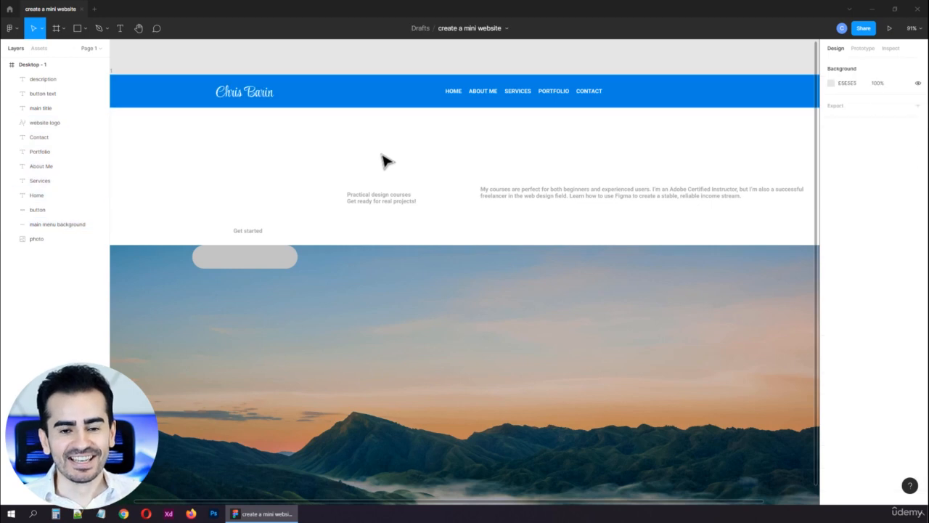
- Center the Get started text on the grey rounded button and move the photo down clear of the button
drag(259, 232, 256, 264)
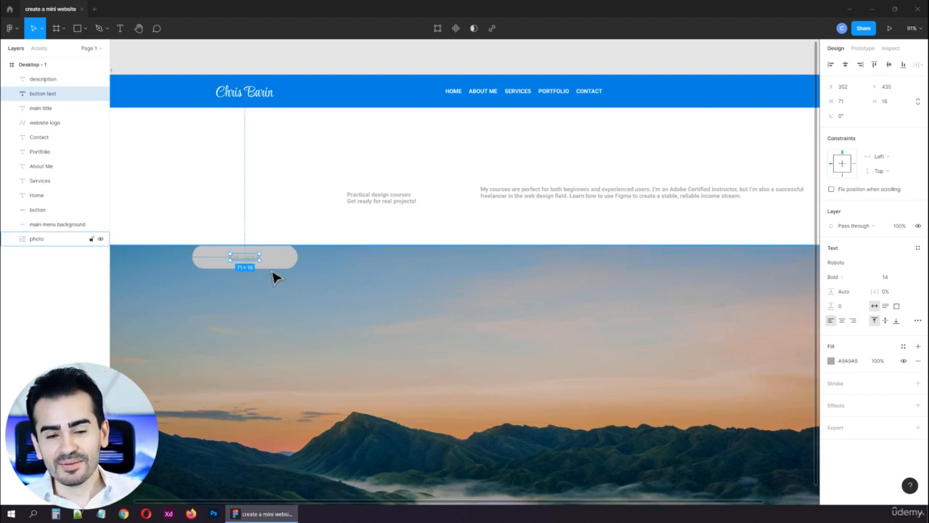
drag(307, 283, 286, 297)
- Fill the rounded button with the header's blue 0485E2, sampled from the main menu background with the eyedropper
click(266, 258)
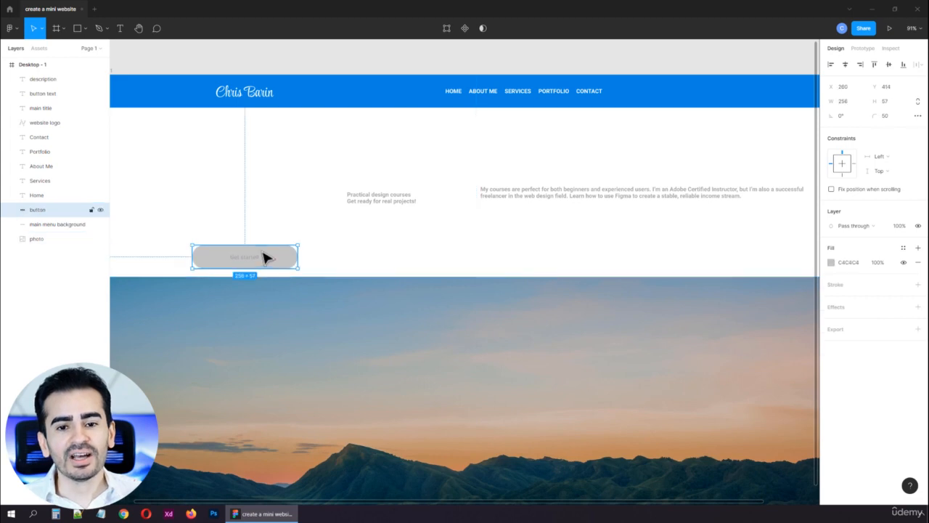
click(832, 262)
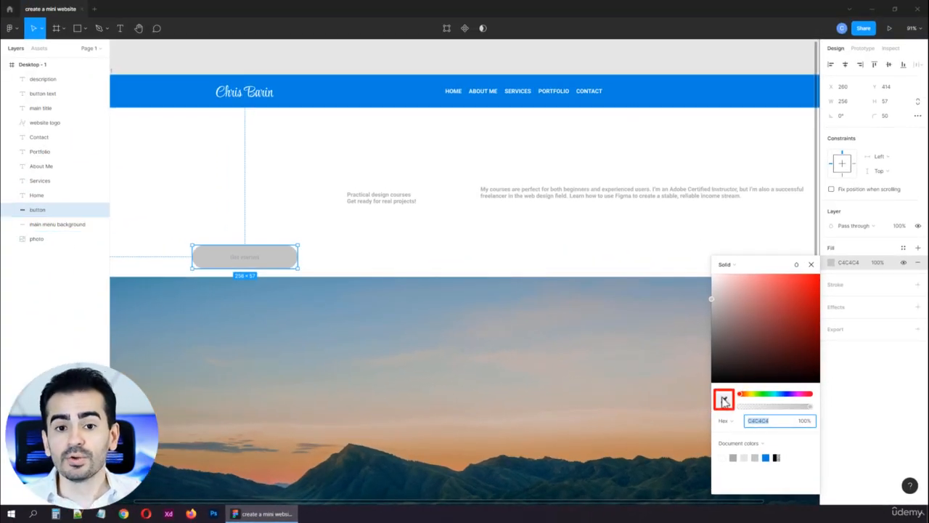
click(724, 400)
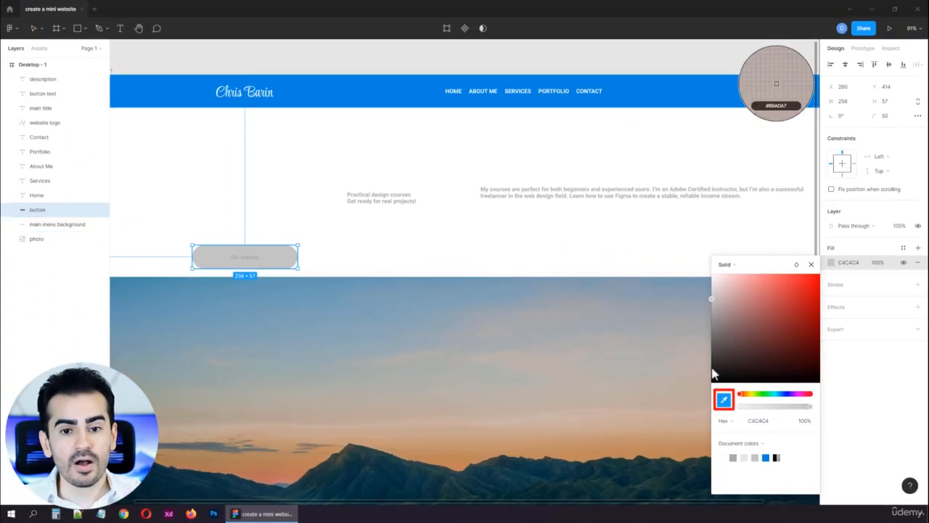
click(654, 96)
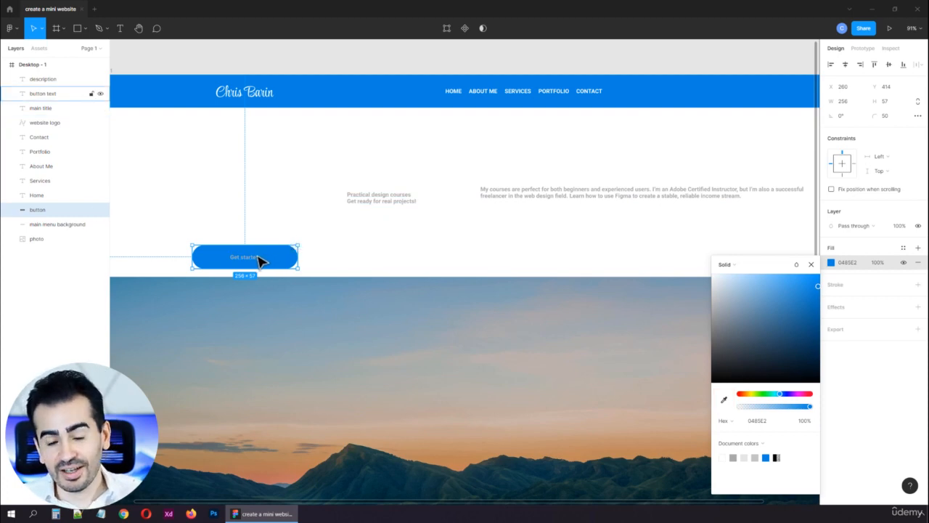
click(811, 264)
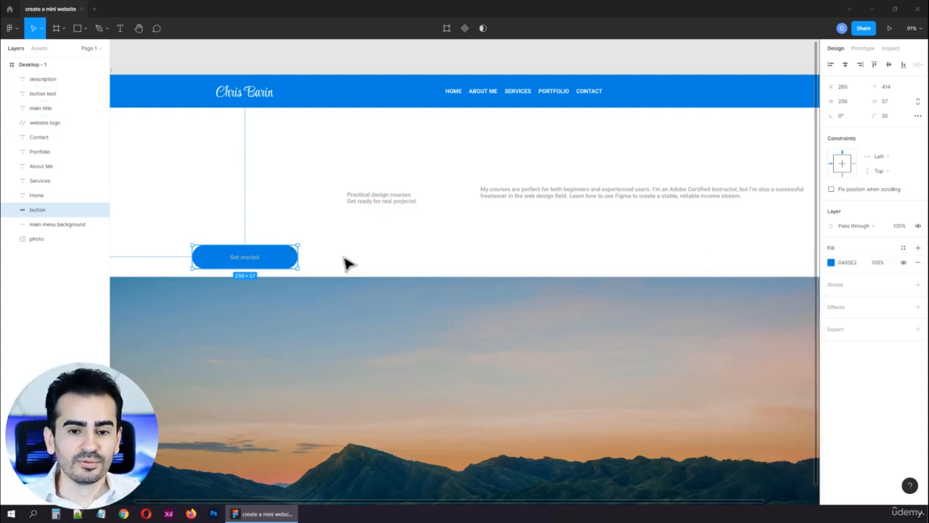
- Change the Get started button text's fill to white
click(259, 259)
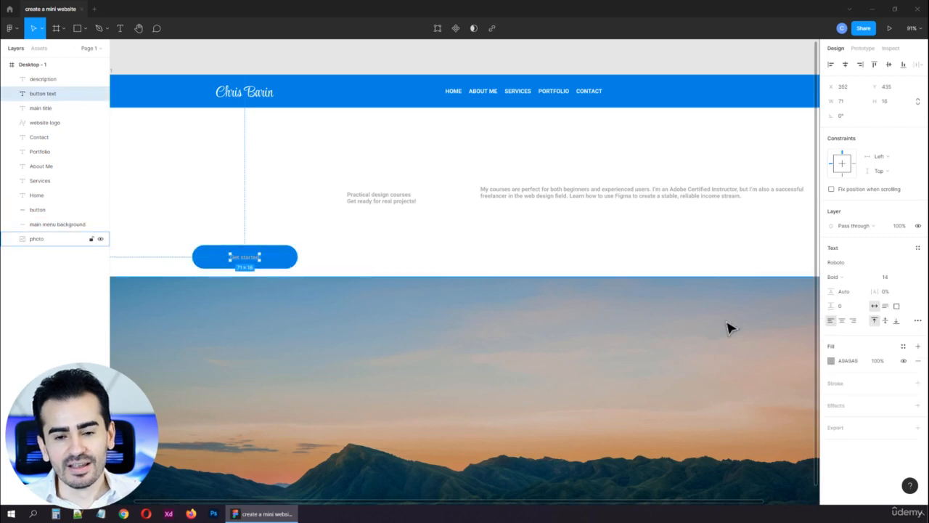
click(832, 363)
drag(755, 326, 572, 206)
click(356, 245)
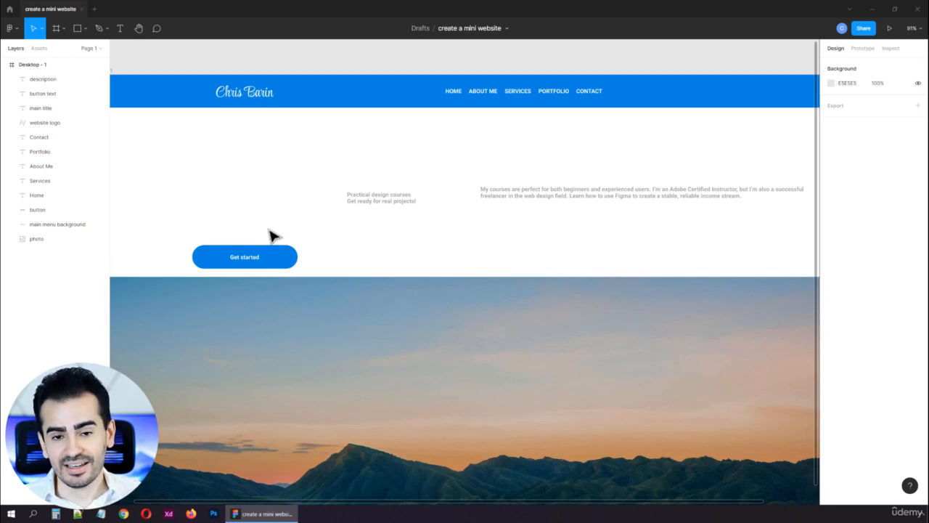
- Move the photo up directly beneath the blue header and flush with the frame's side edges, at X 0, Y 80
click(326, 358)
drag(349, 380, 358, 225)
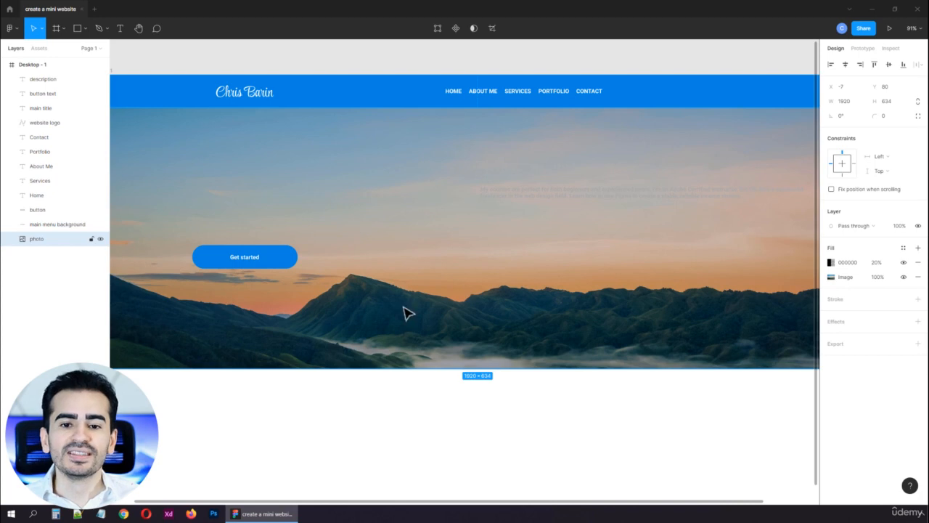
scroll(403, 313, down, 5)
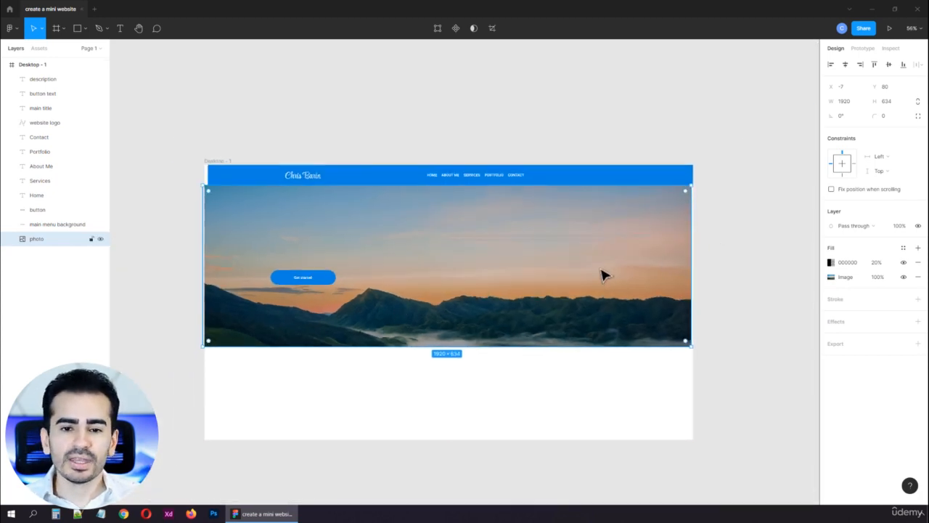
drag(602, 272, 606, 263)
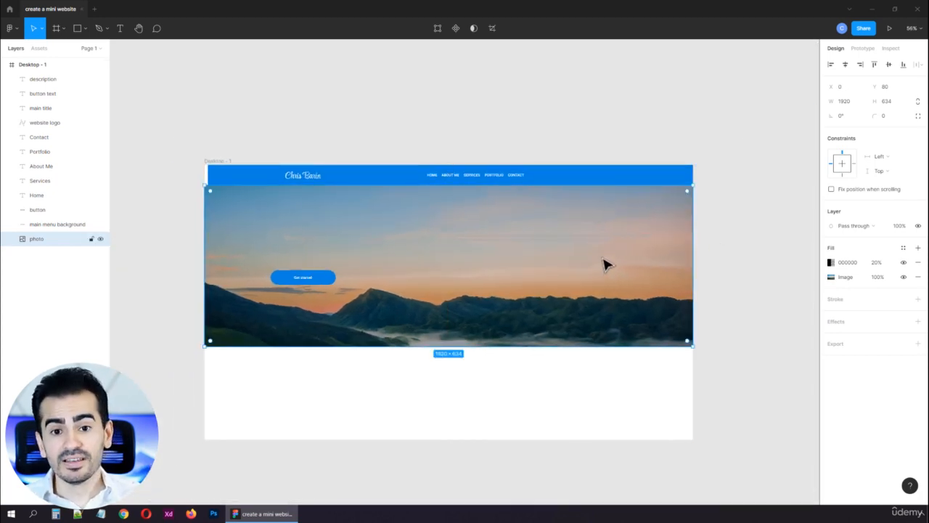
- Move the whole header, with its logo, menu texts and background, flush with the frame's left edge
click(556, 155)
drag(579, 139, 250, 183)
click(368, 252)
- Set the main title's font size to 40
scroll(508, 233, up, 5)
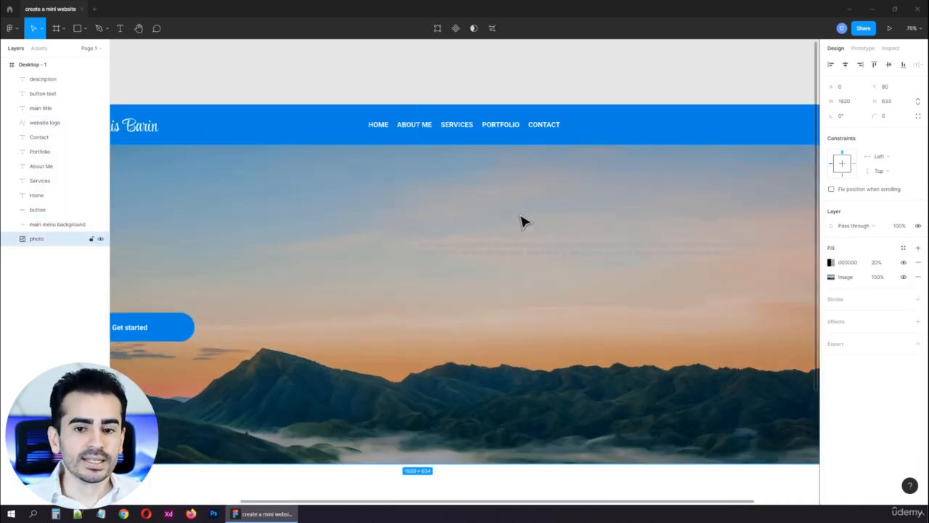
click(489, 269)
scroll(481, 365, down, 4)
scroll(465, 356, up, 2)
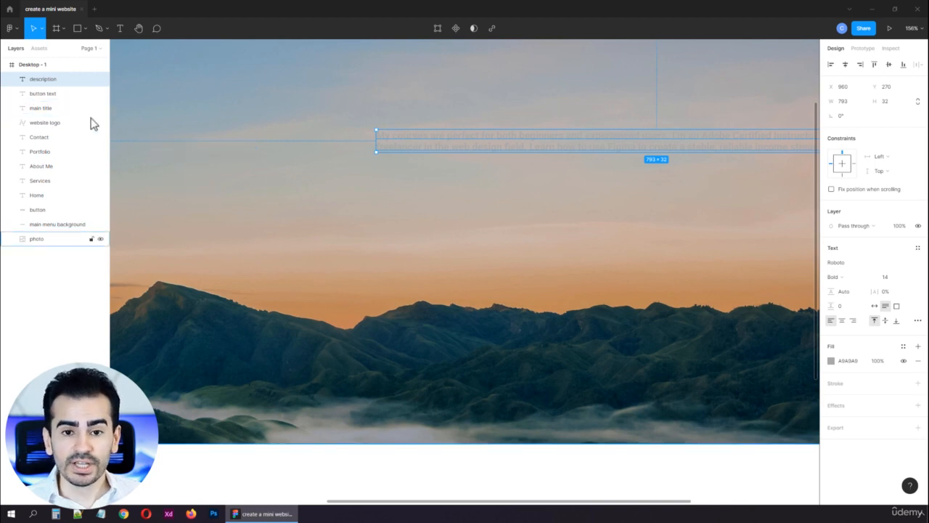
click(51, 110)
click(894, 279)
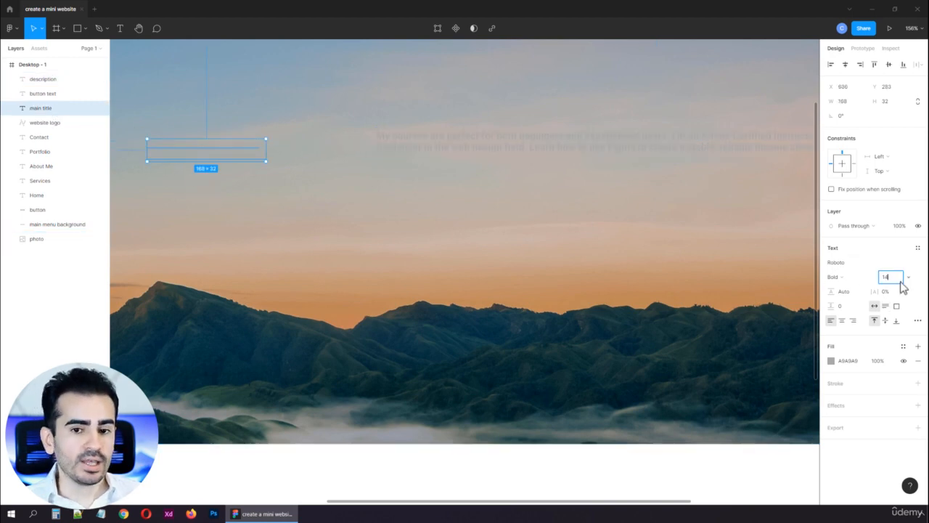
text(40)
key(Return)
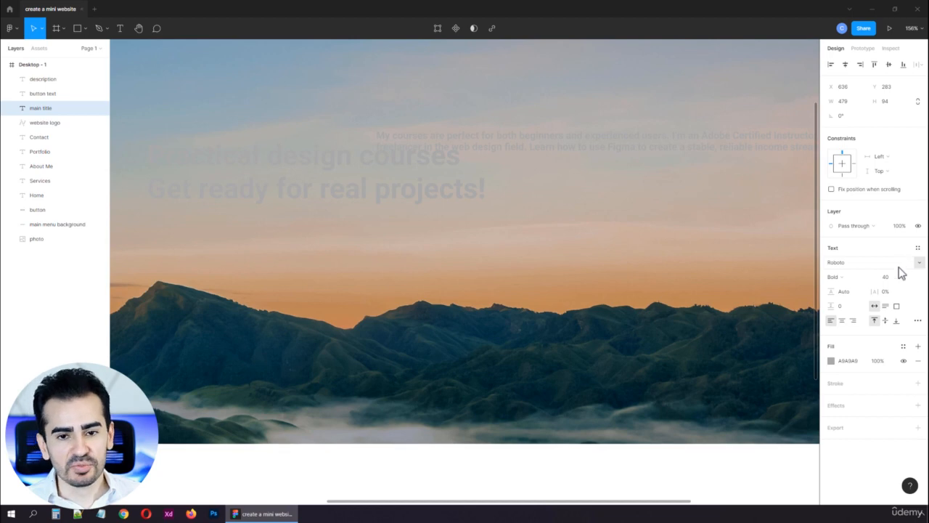
- Change the main title's fill to white, FFFFFF
click(831, 361)
drag(774, 334, 619, 203)
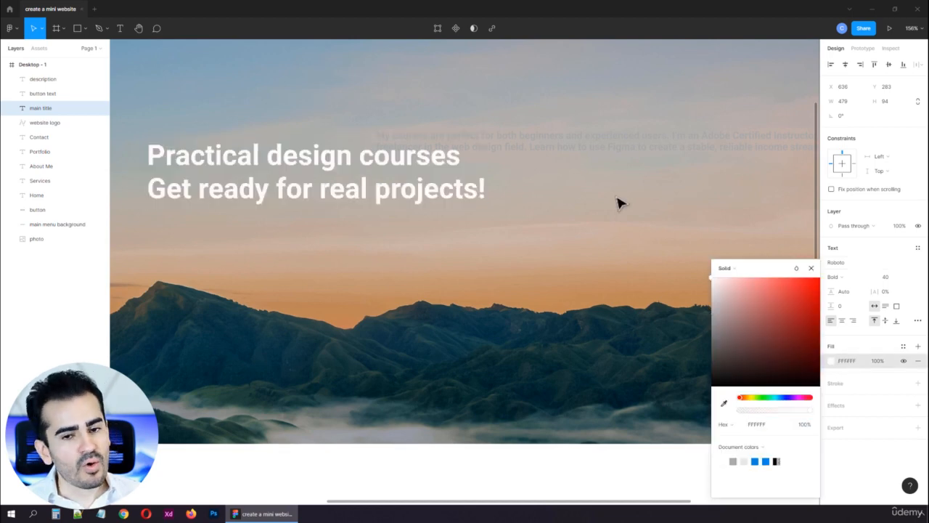
click(298, 263)
scroll(336, 278, down, 5)
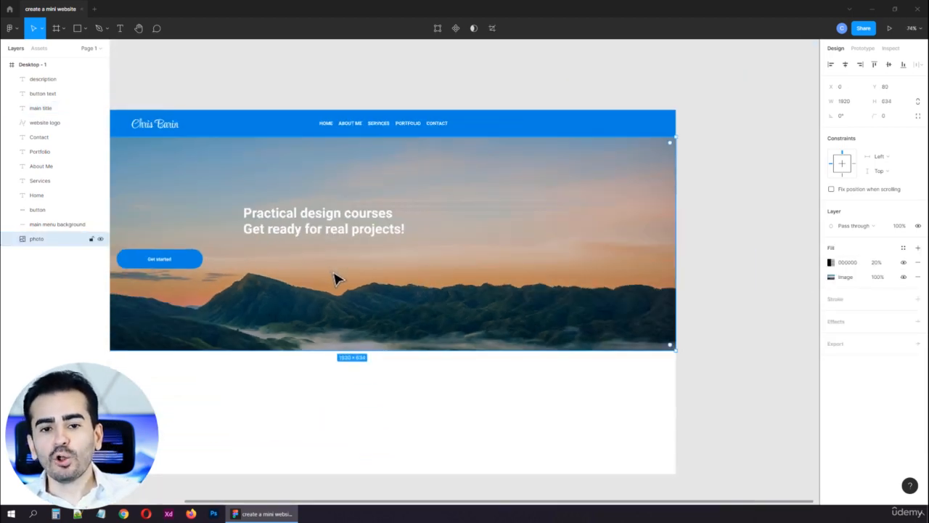
drag(289, 221, 209, 184)
key(ctrl+z)
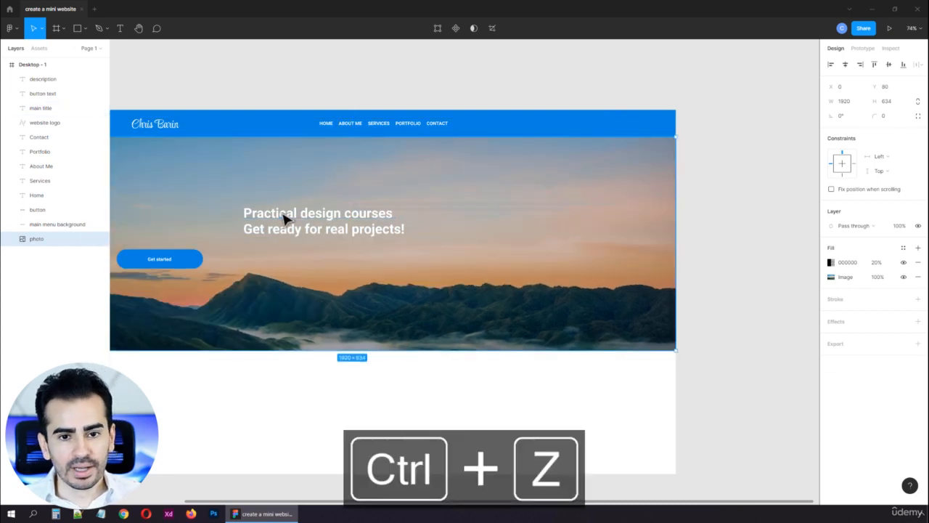
click(286, 218)
- Move the description text below the main title, to about X 815, Y 422, and fill it white, FFFFFF
click(447, 209)
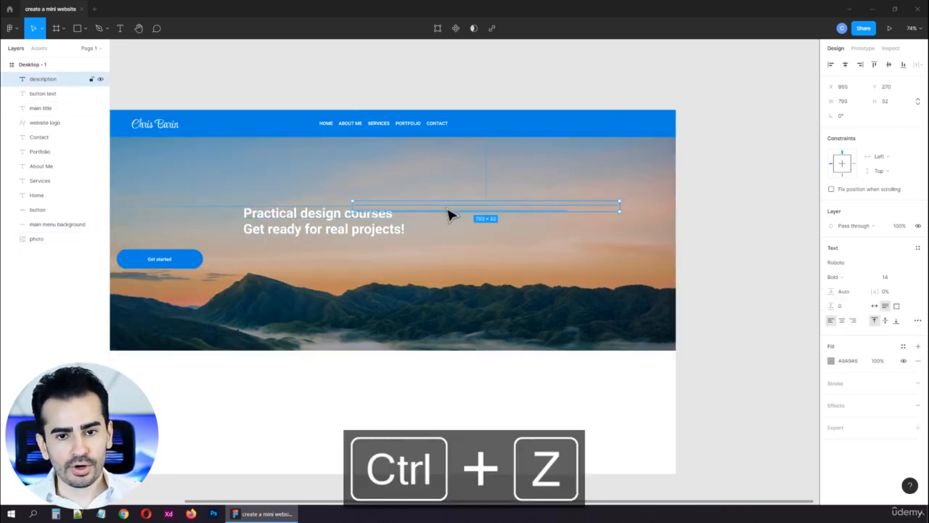
drag(449, 214, 400, 265)
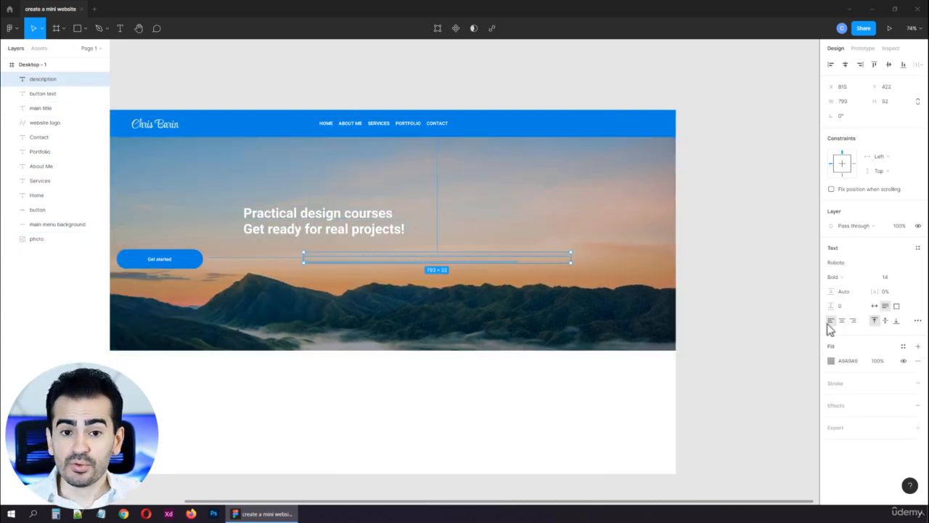
click(833, 361)
drag(771, 332, 676, 265)
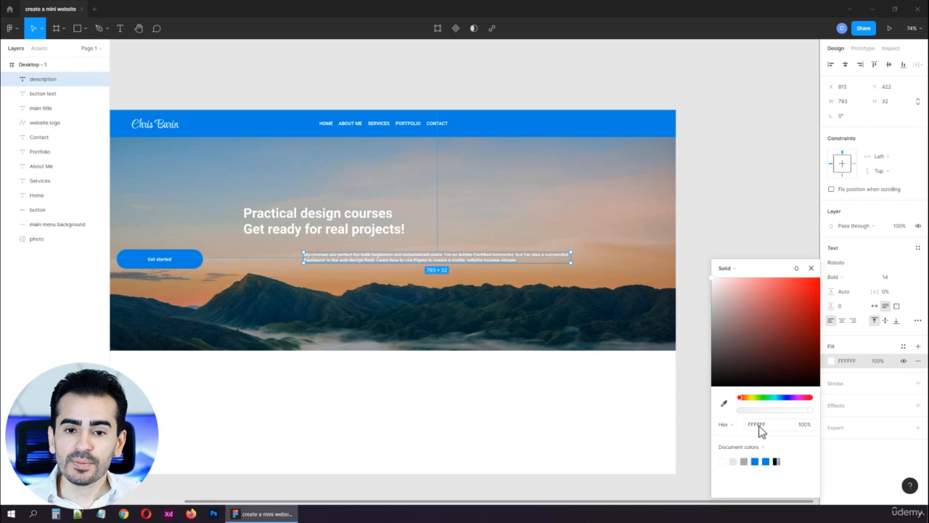
- Set the description text's font size to 18
click(887, 276)
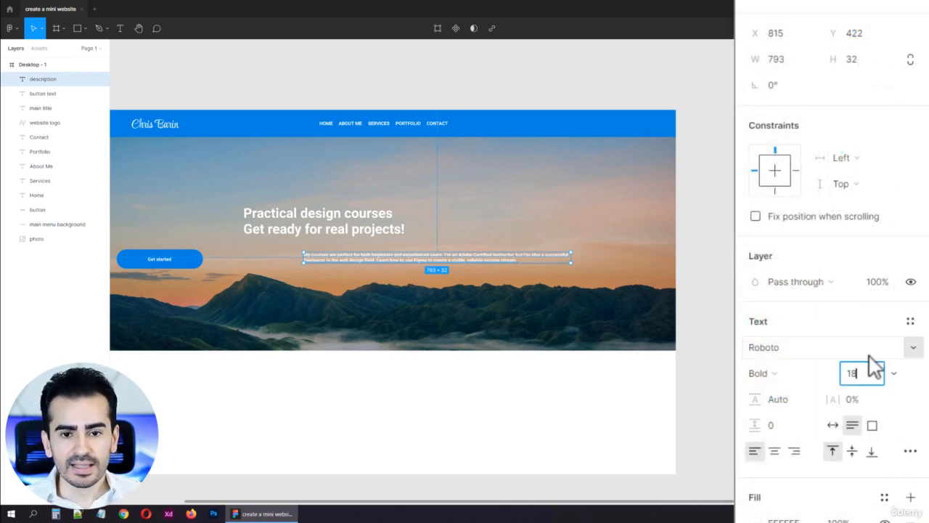
text(18)
key(Return)
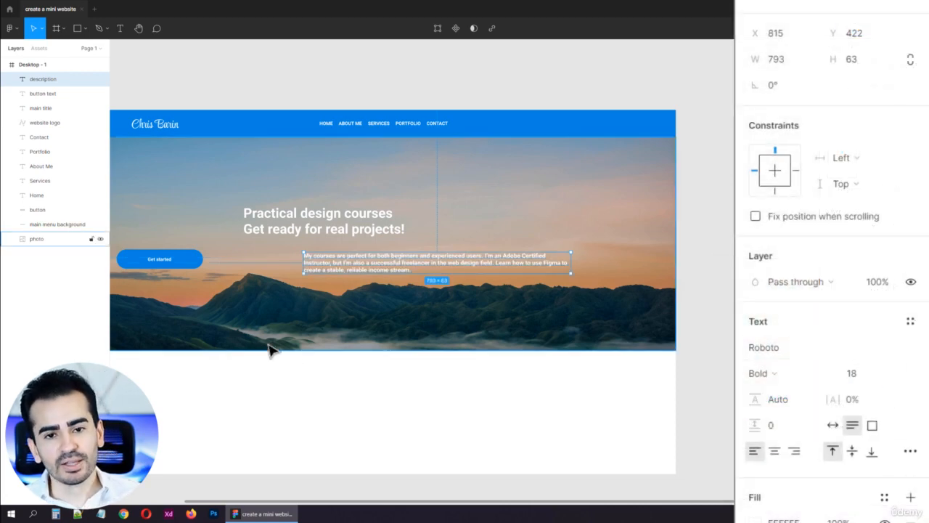
drag(254, 296, 419, 302)
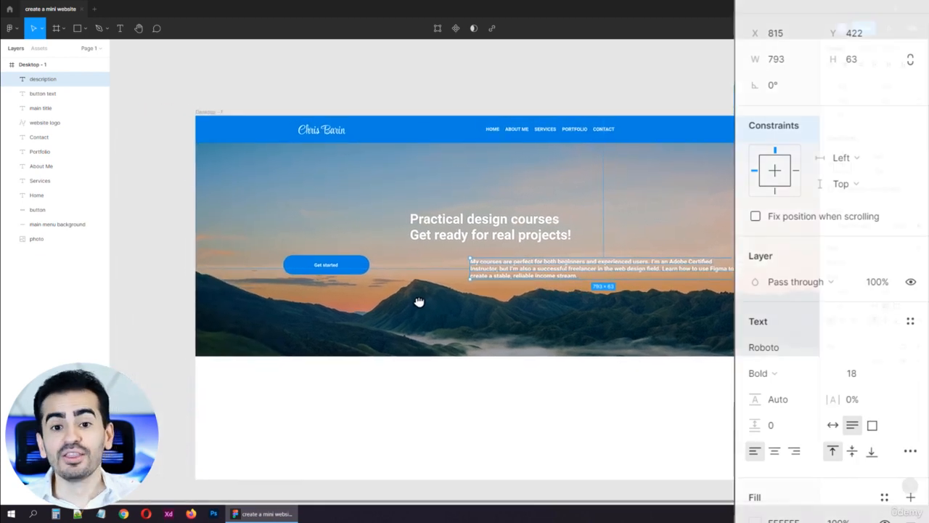
- Align the main title and the description with the logo's left edge, at X 305, Y 162 and X 305, Y 275
click(460, 233)
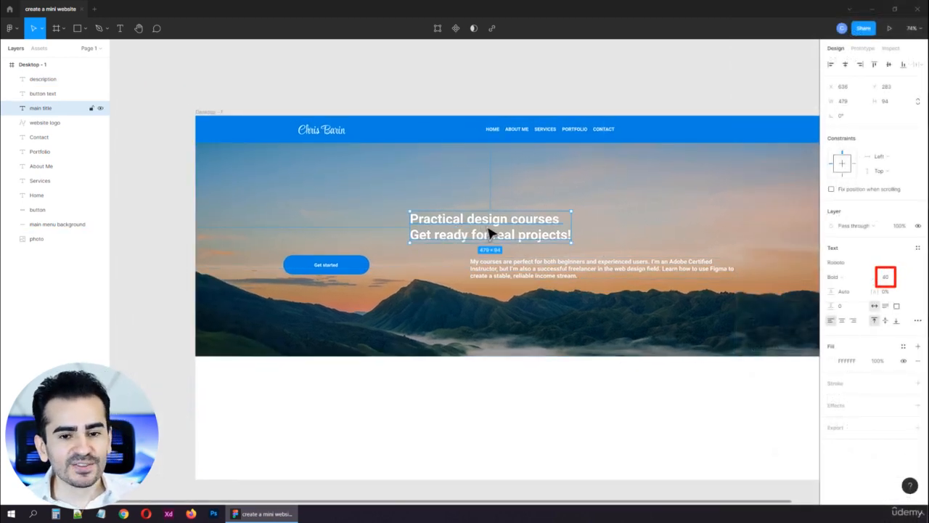
click(493, 270)
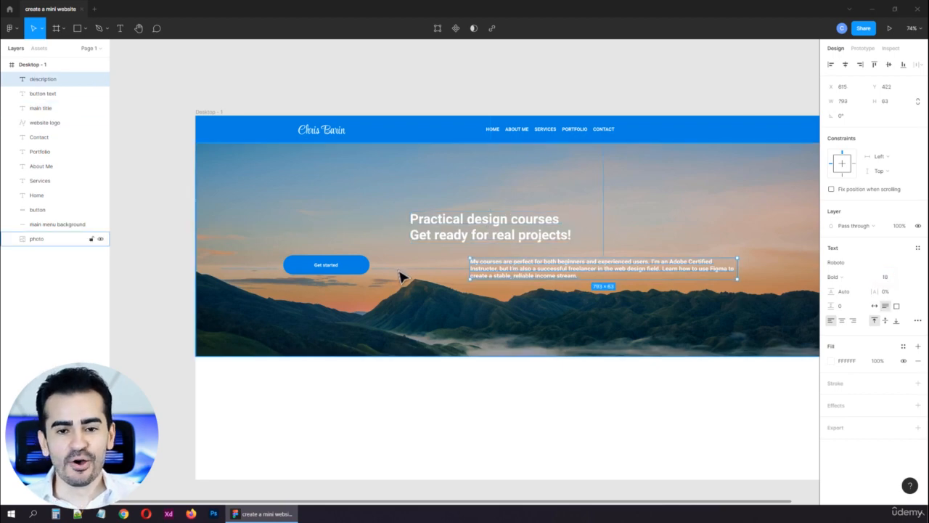
click(363, 268)
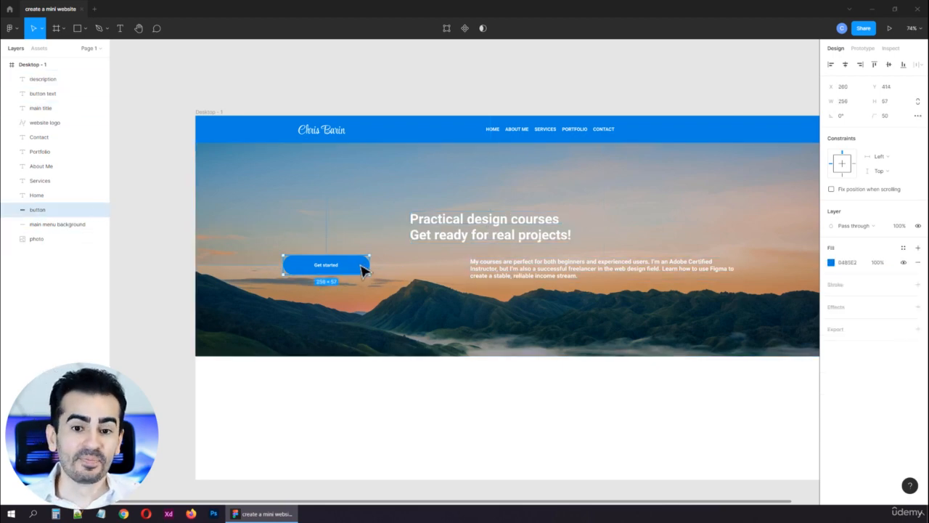
click(446, 247)
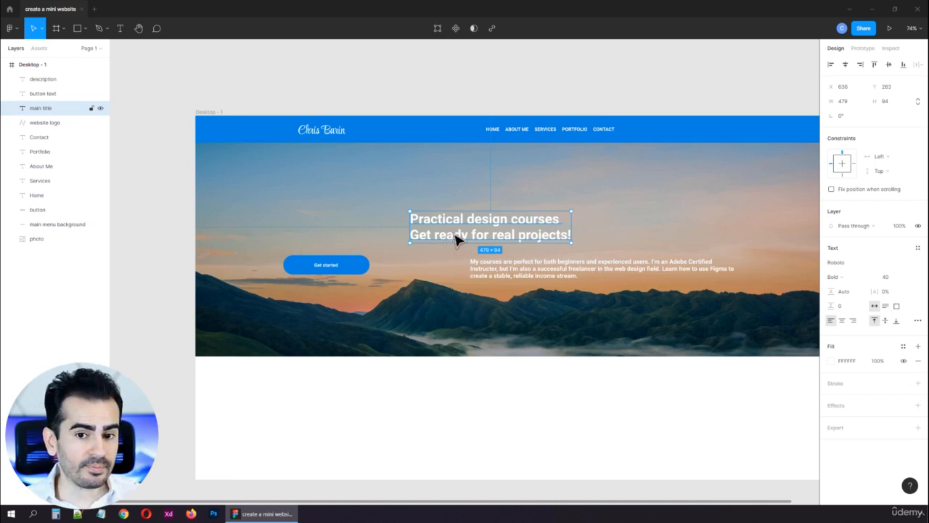
drag(458, 238, 347, 198)
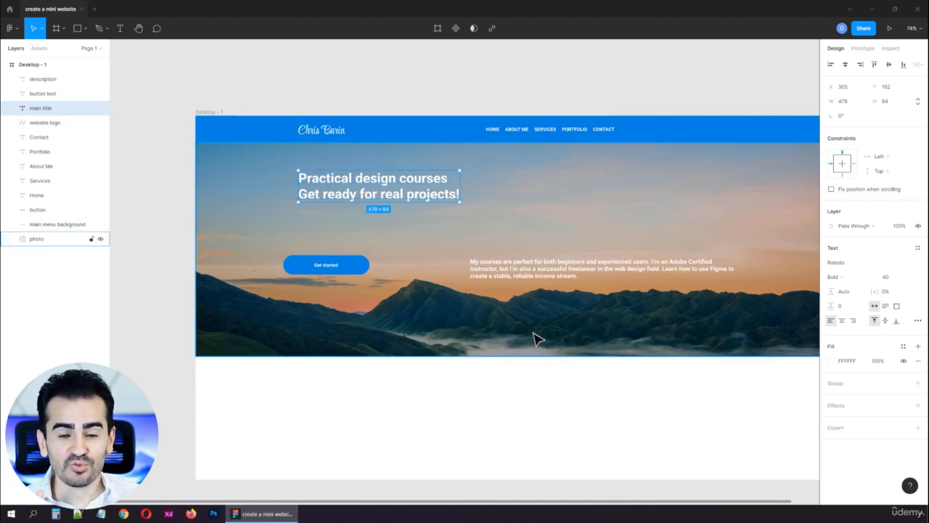
drag(518, 274, 347, 223)
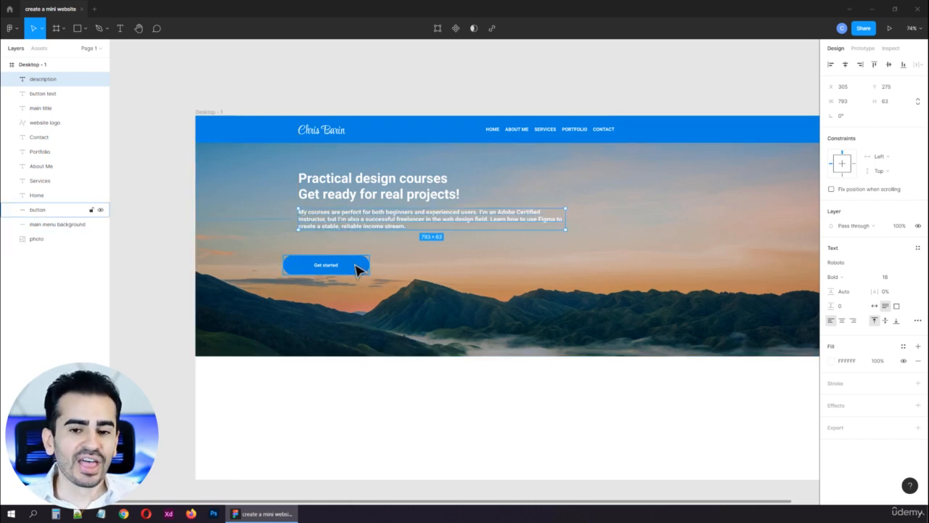
- Move the button below the description to X 305, Y 378, and centre the Get started text on it
click(357, 271)
drag(356, 264, 367, 256)
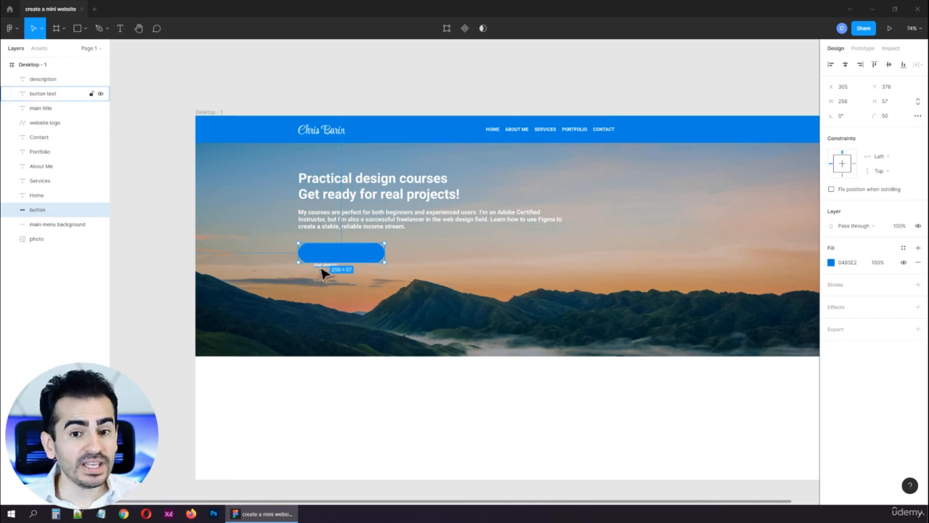
scroll(326, 261, up, 5)
click(347, 260)
drag(347, 260, 368, 245)
scroll(376, 246, down, 5)
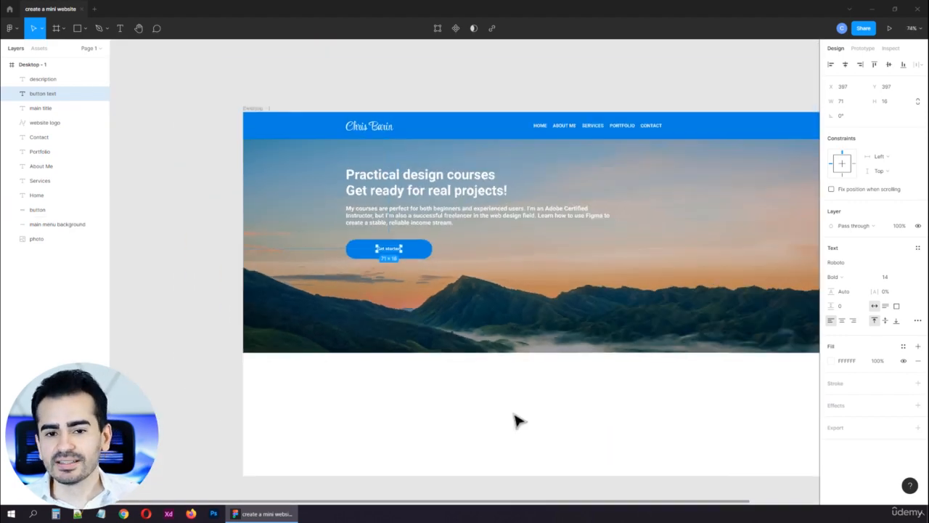
key(Escape)
drag(460, 382, 318, 423)
scroll(296, 283, up, 3)
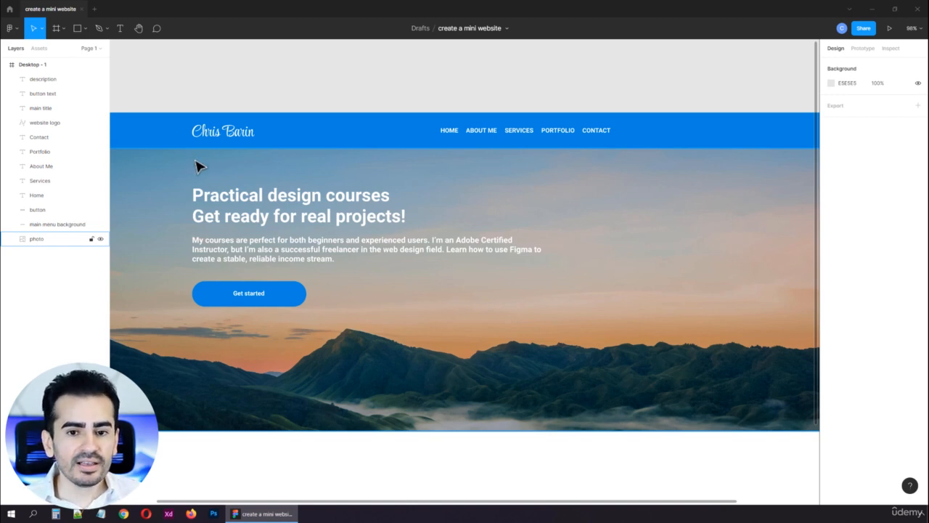
- Nudge the main title up to Y 160, keeping it aligned with the logo's left edge
click(236, 207)
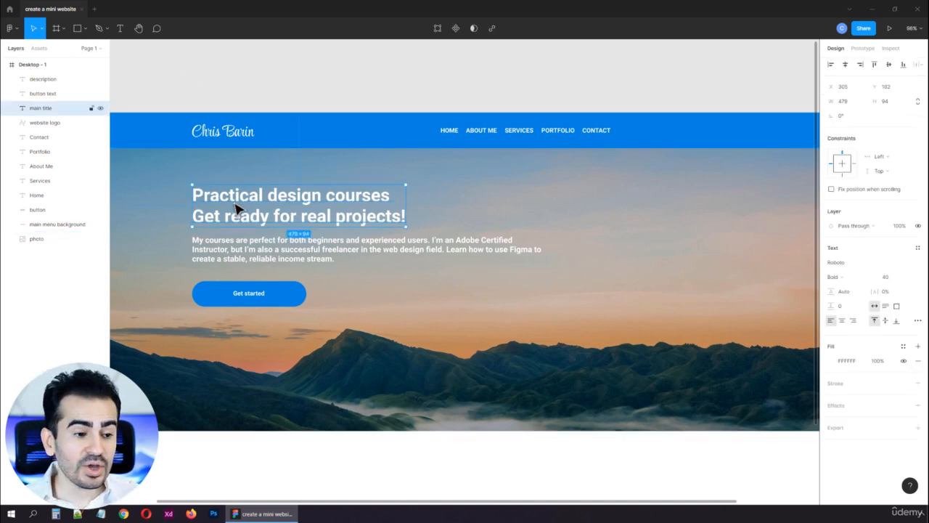
drag(228, 207, 227, 207)
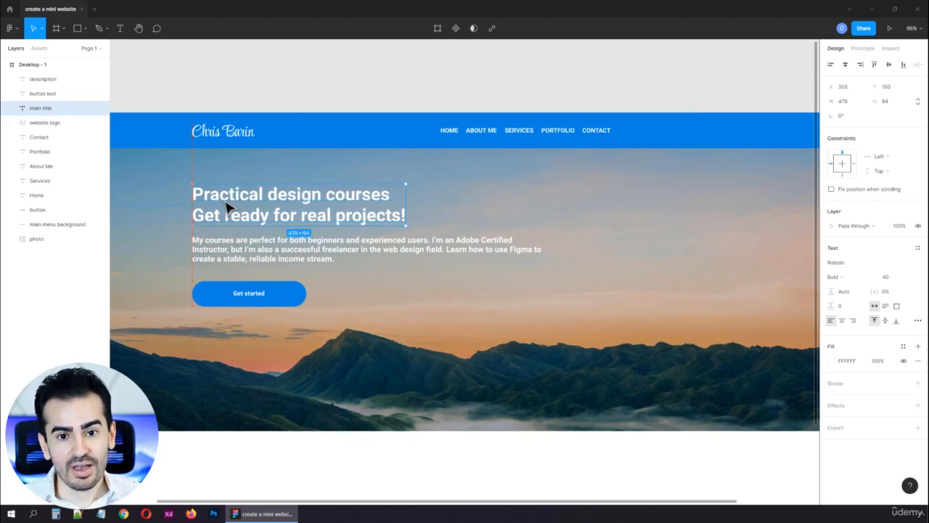
click(229, 143)
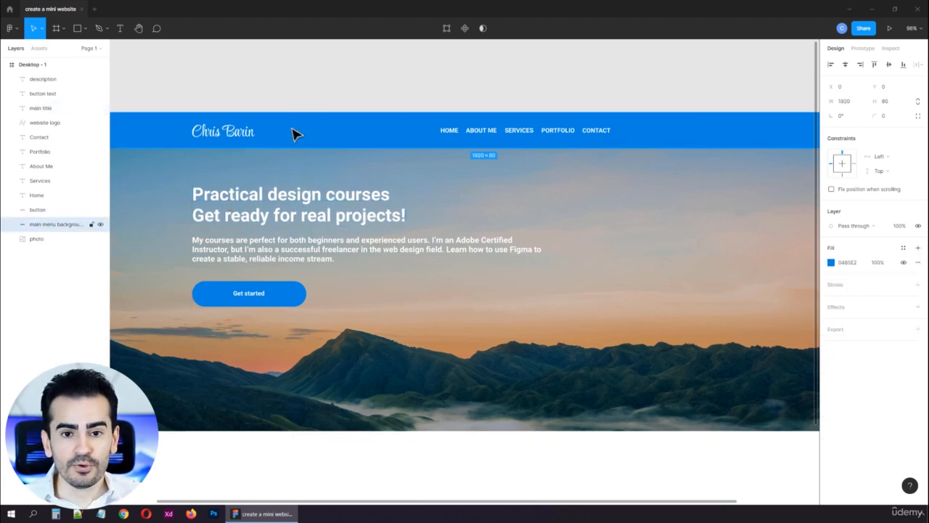
click(242, 137)
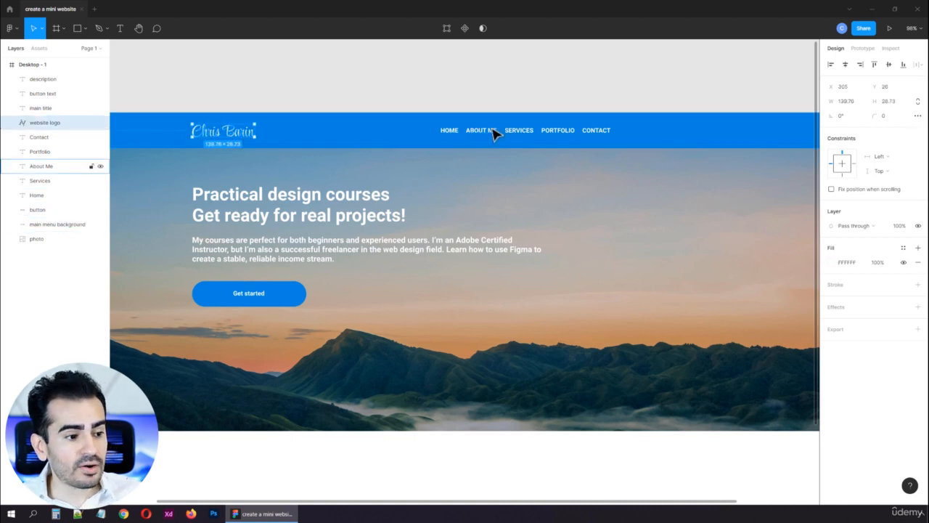
click(326, 92)
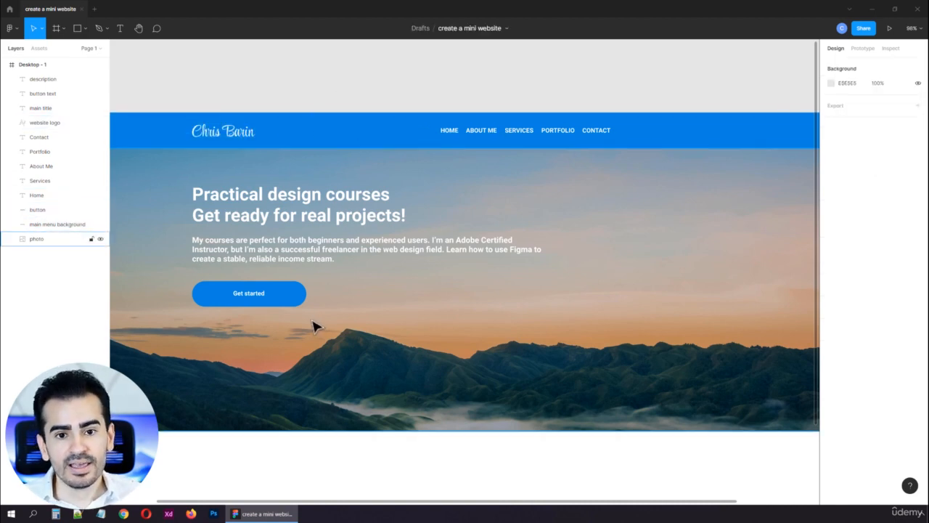
- Shift the logo and the About Me, Portfolio and Contact menu texts slightly out of alignment in the header
scroll(291, 264, down, 1)
drag(236, 143, 242, 138)
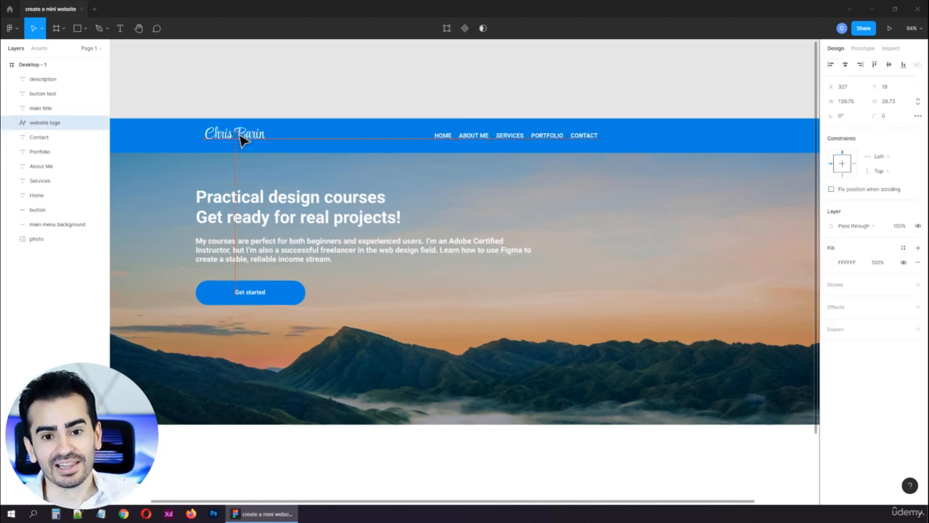
drag(483, 136, 482, 143)
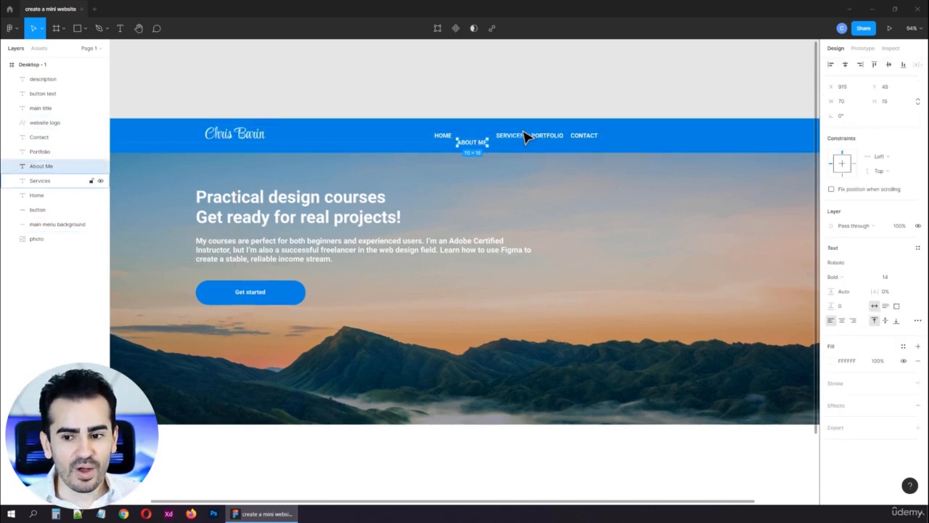
drag(543, 138, 557, 131)
click(587, 138)
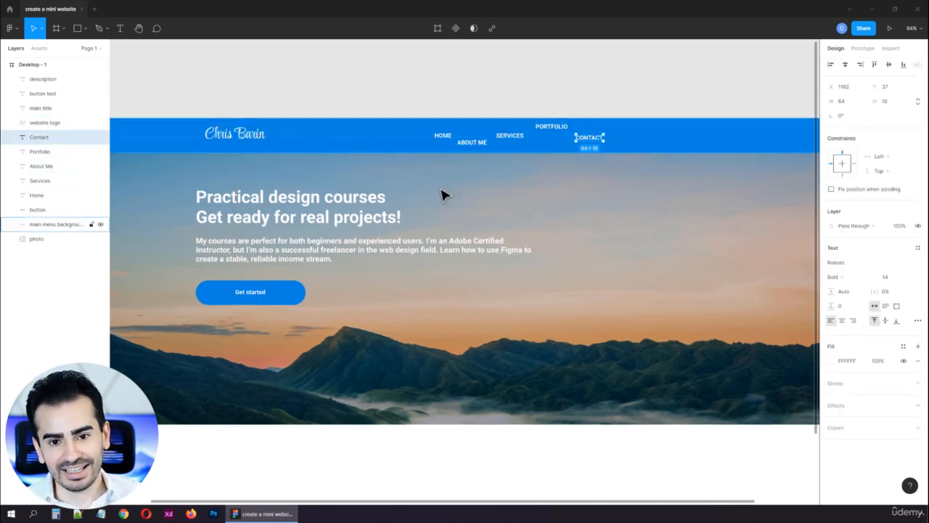
- Shift the description, main title and button shape out of their alignment over the photo
drag(294, 251, 321, 256)
mouse_move(295, 215)
mouse_down()
mouse_move(310, 214)
mouse_move(321, 198)
mouse_move(297, 216)
mouse_up()
drag(287, 296, 308, 292)
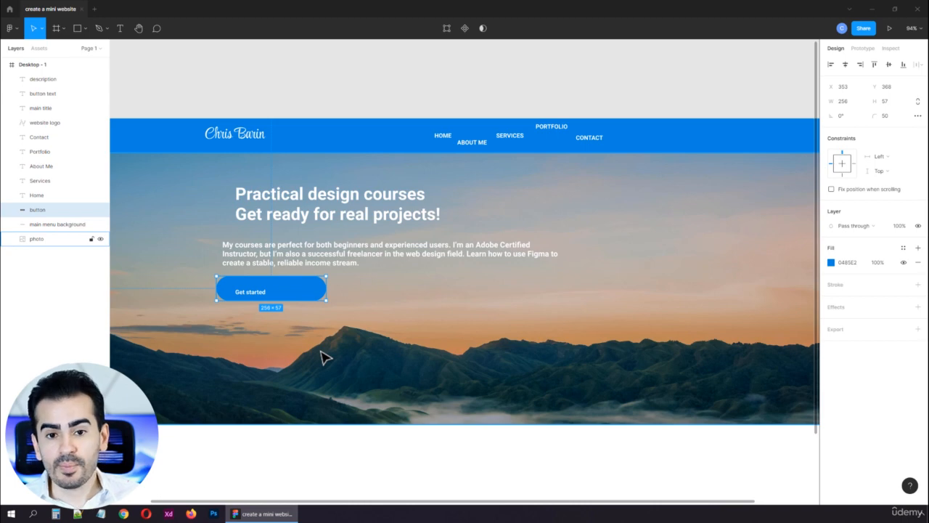
click(299, 449)
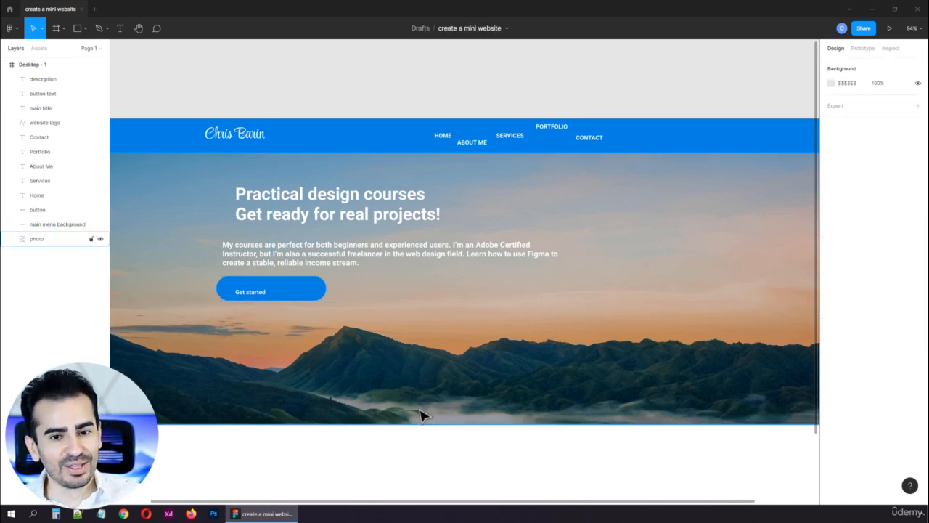
- Undo the misaligning moves of the button, title, description, menu texts and logo
key(ctrl+z)
key(ctrl+z)
key(ctrl+z)
key(ctrl+z)
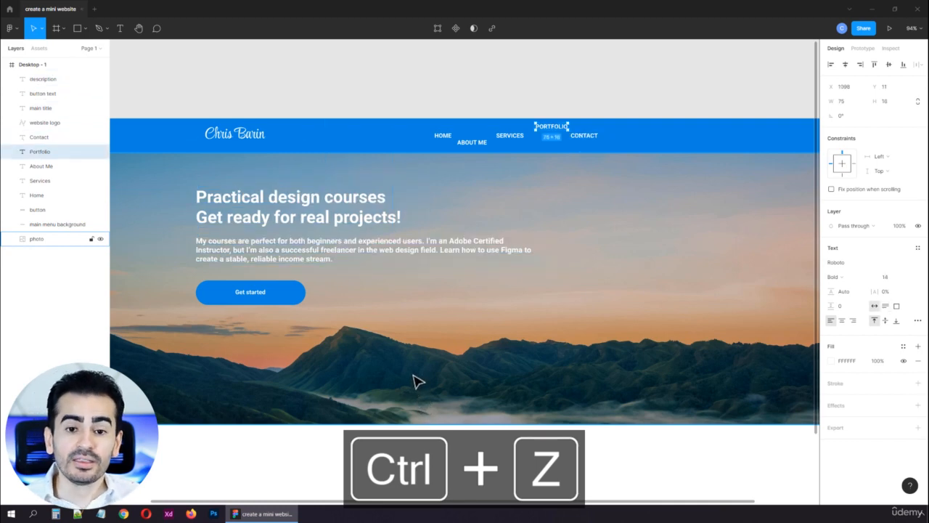
key(ctrl+z)
key(ctrl+z)
click(285, 90)
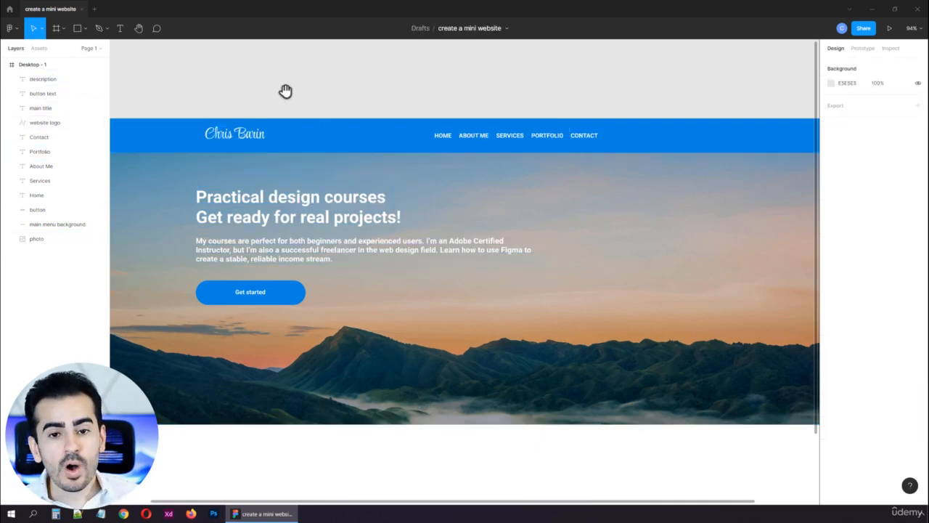
drag(271, 91, 305, 93)
key(ctrl+z)
key(ctrl+z)
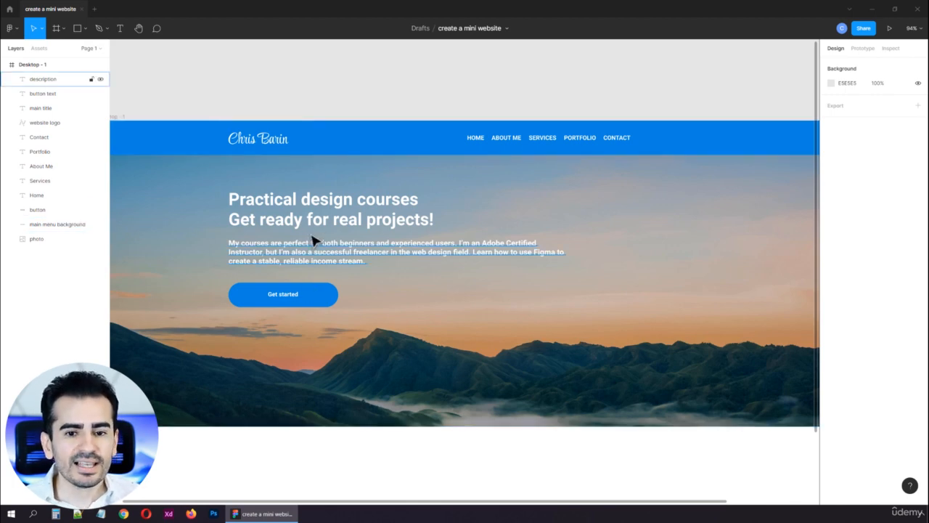
- Try a very light blue fill on the main menu background, and undo the colour change
click(343, 138)
click(831, 262)
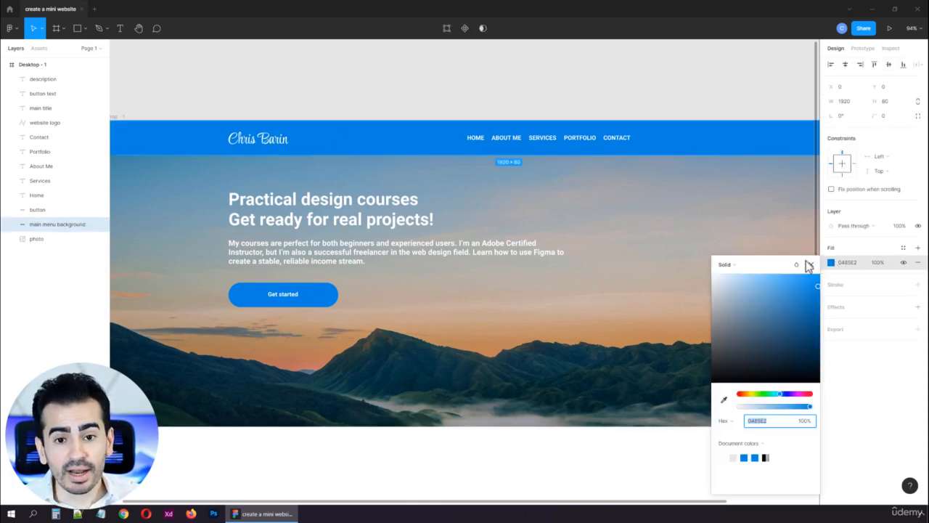
click(730, 279)
click(537, 424)
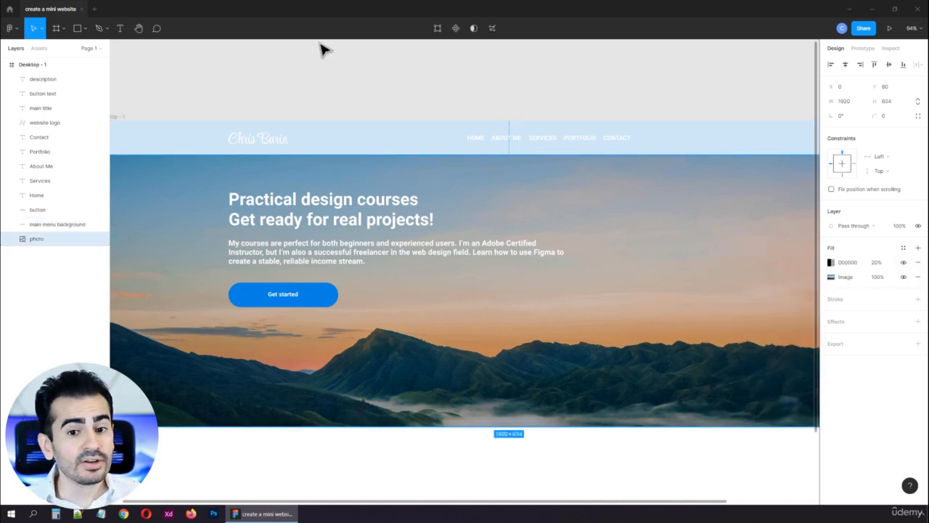
key(ctrl+z)
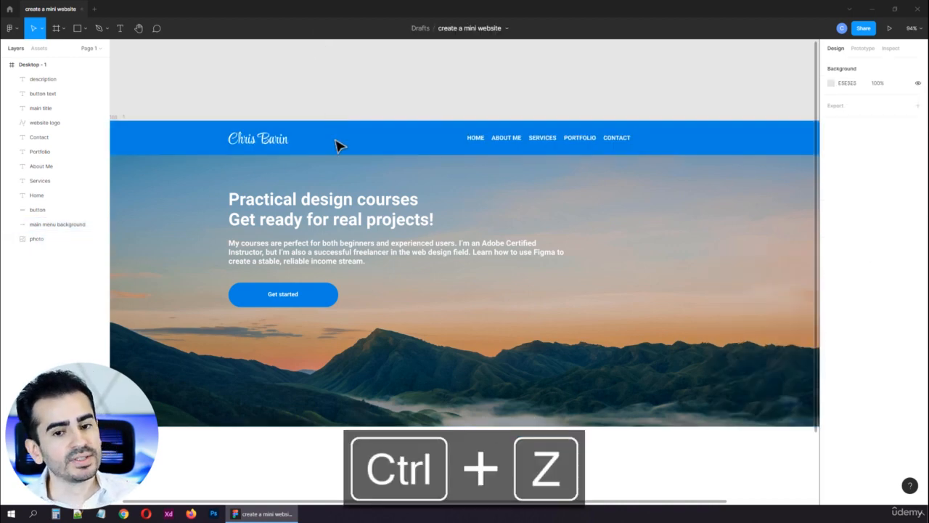
click(347, 219)
click(367, 254)
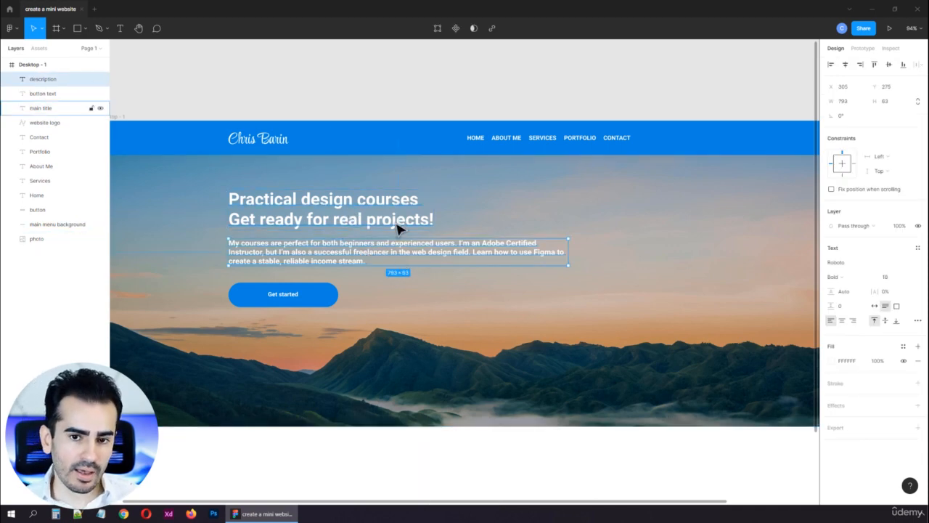
click(370, 452)
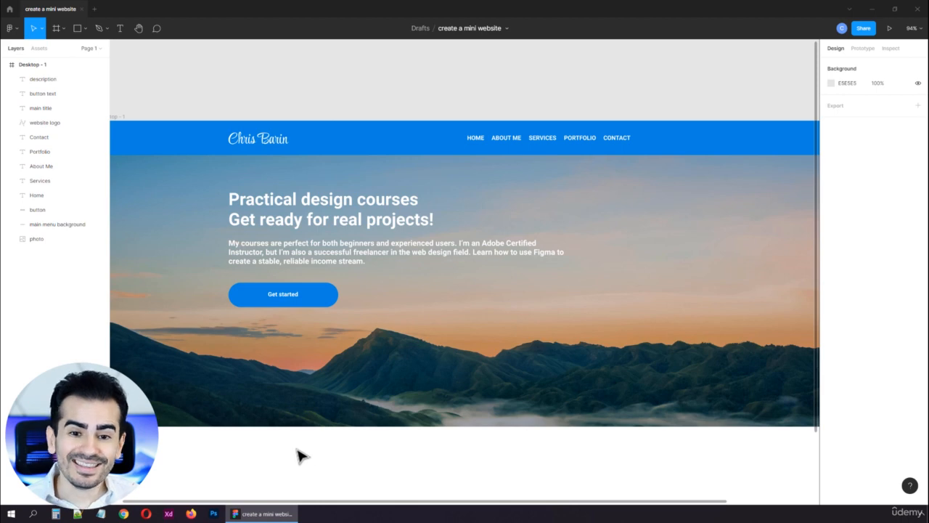